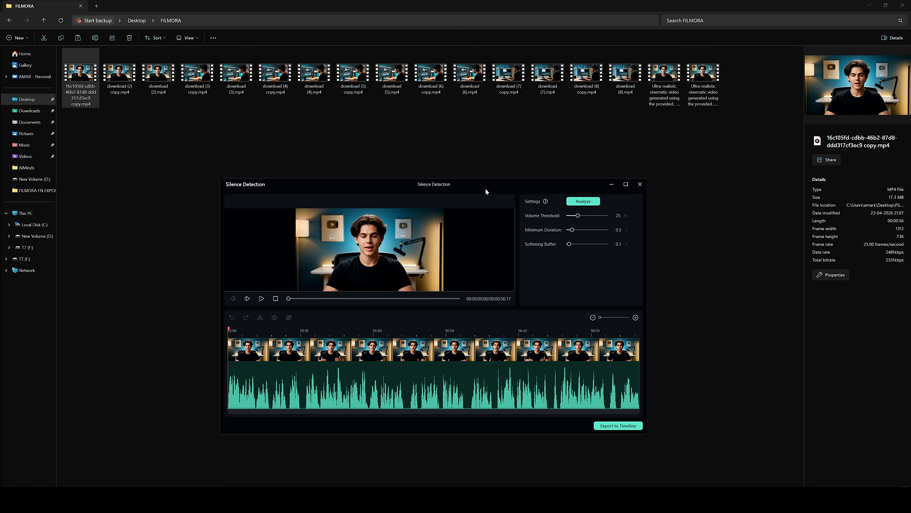
Enlarge the Silence Detection window, set Minimum Duration to 0.3 s and analyze the talking-head clip for silences
drag(486, 189, 499, 175)
click(639, 170)
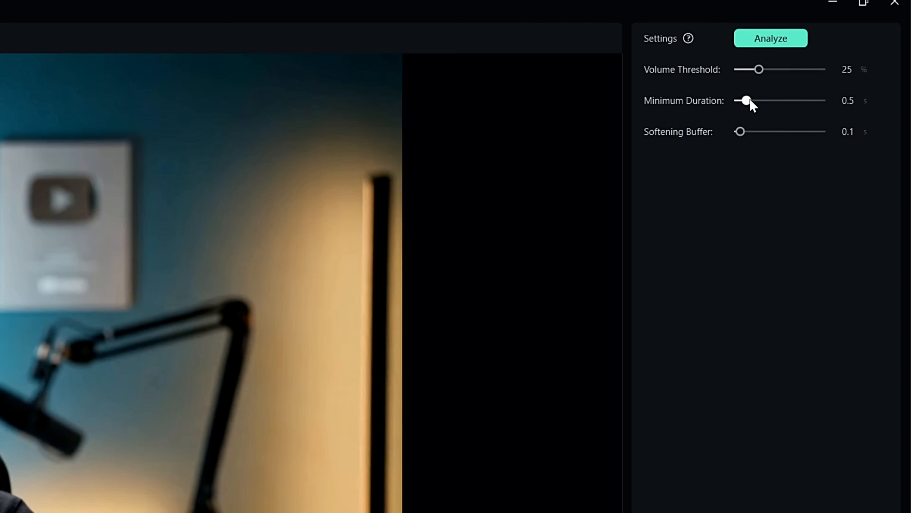
drag(749, 102, 743, 101)
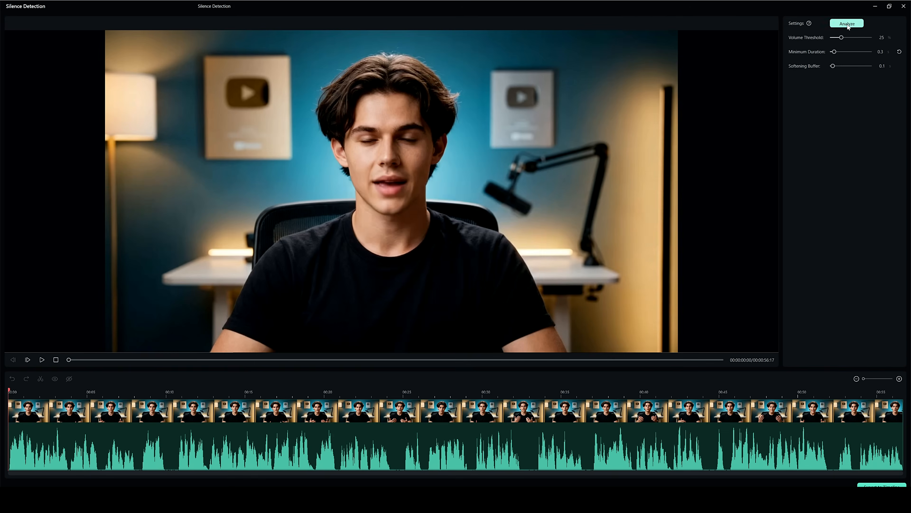
click(772, 43)
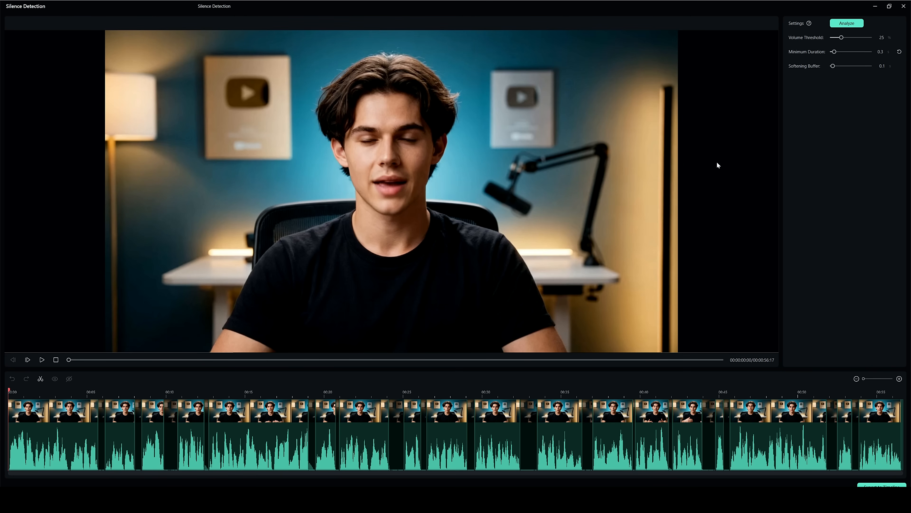
Extend the end of the detected segment near 00:19 slightly and export the cut clips to the timeline
drag(307, 411, 312, 411)
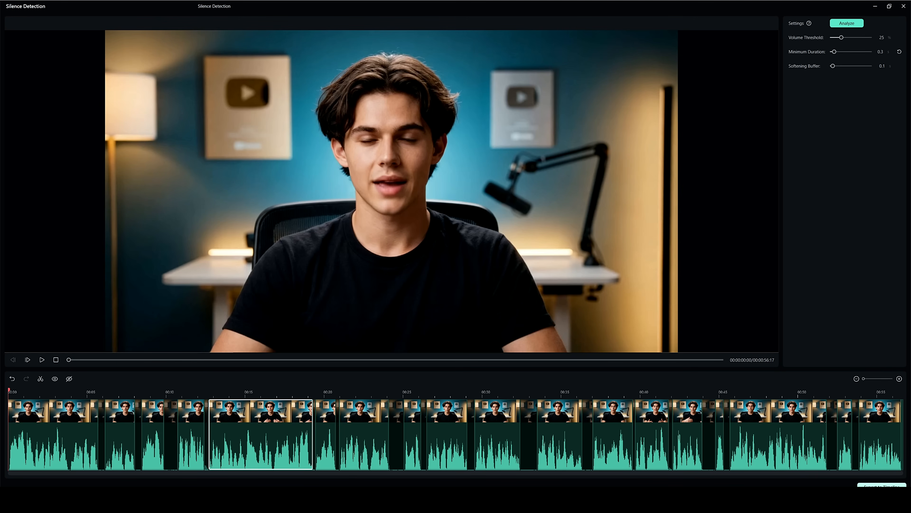
click(882, 486)
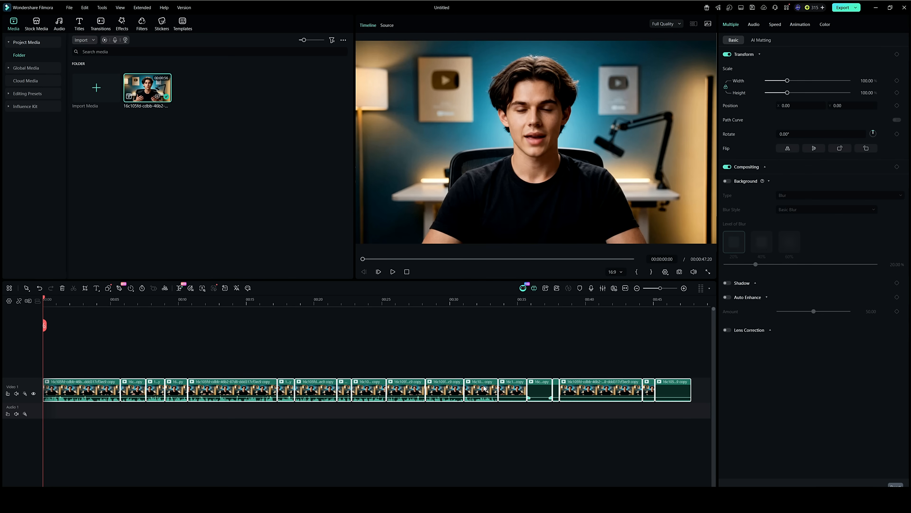
click(276, 455)
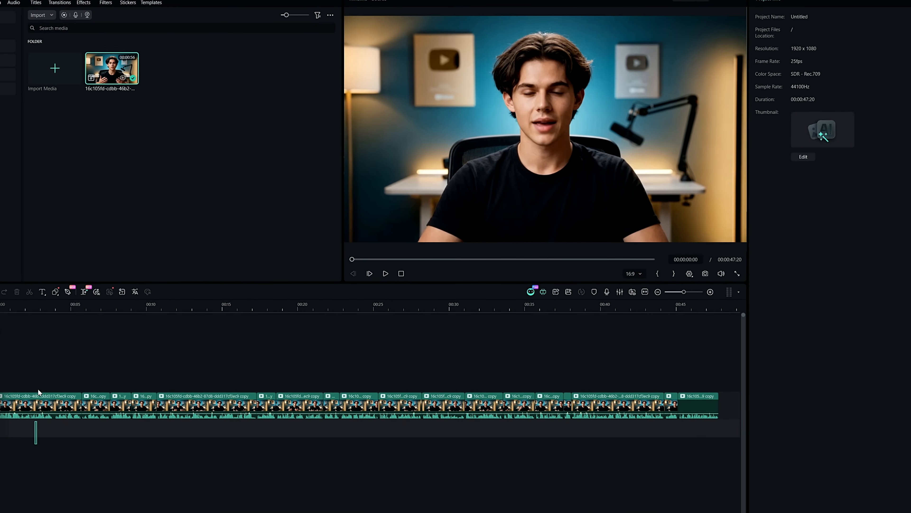
drag(38, 389, 707, 346)
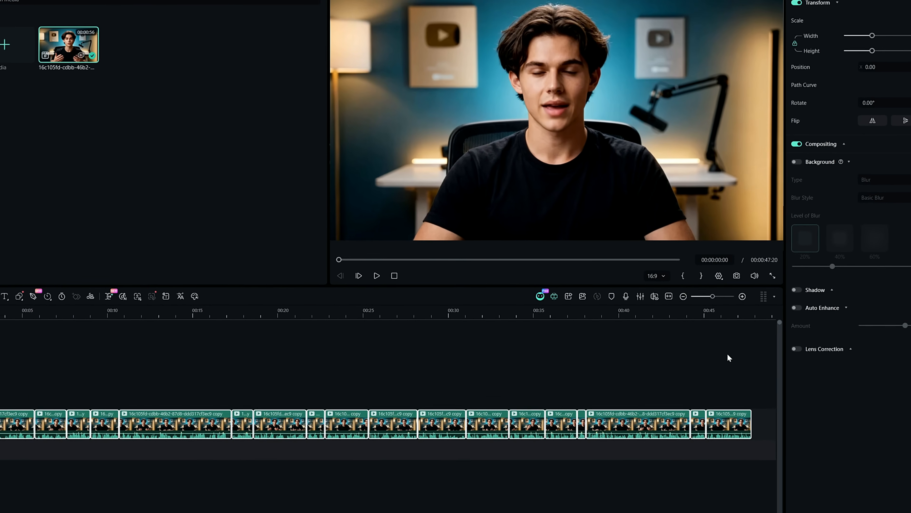
click(293, 466)
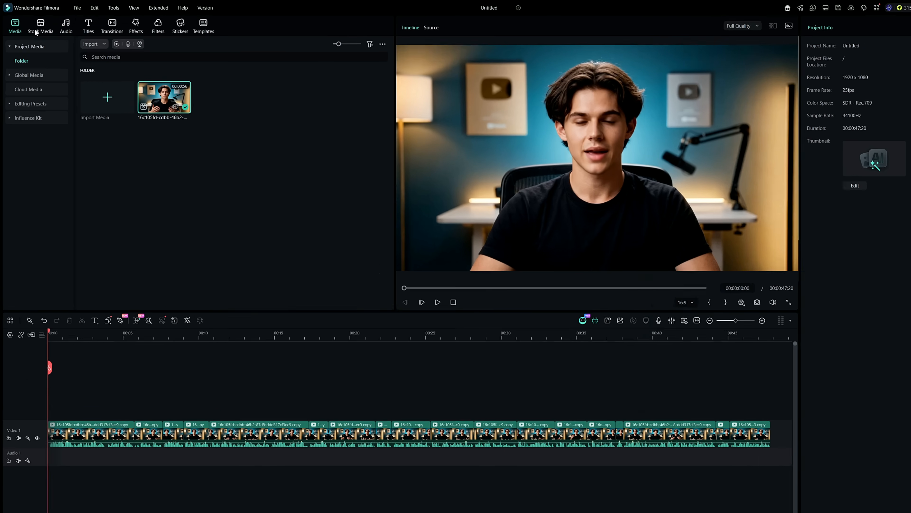
Open the AI Image to Video generator and play the timeline preview to about 00:00:03:20
click(34, 28)
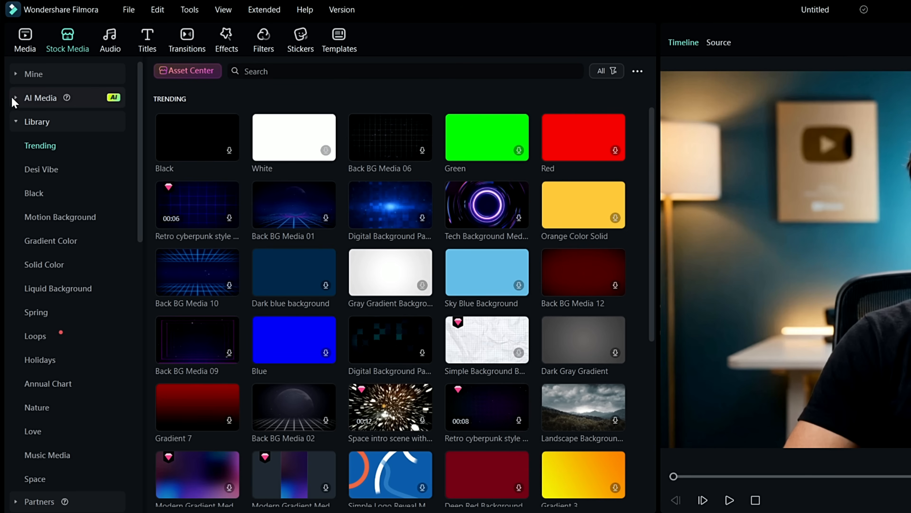
click(39, 96)
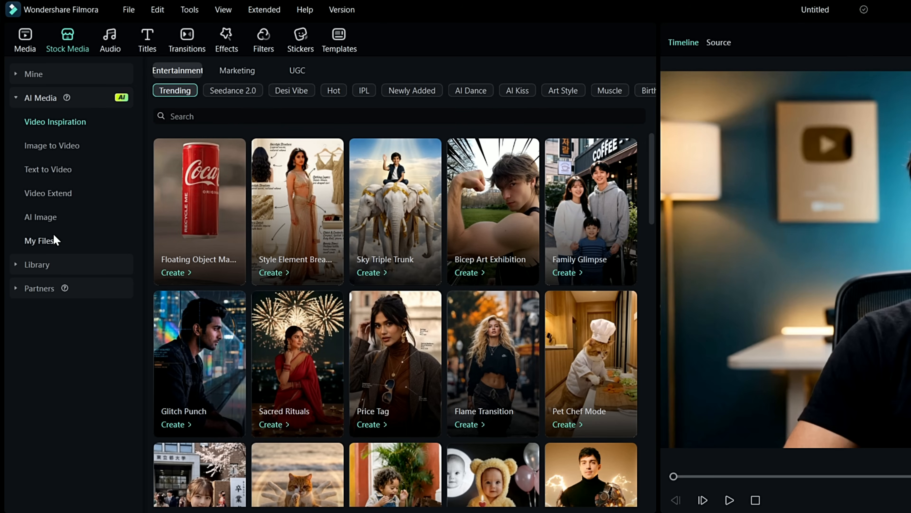
click(41, 148)
click(730, 500)
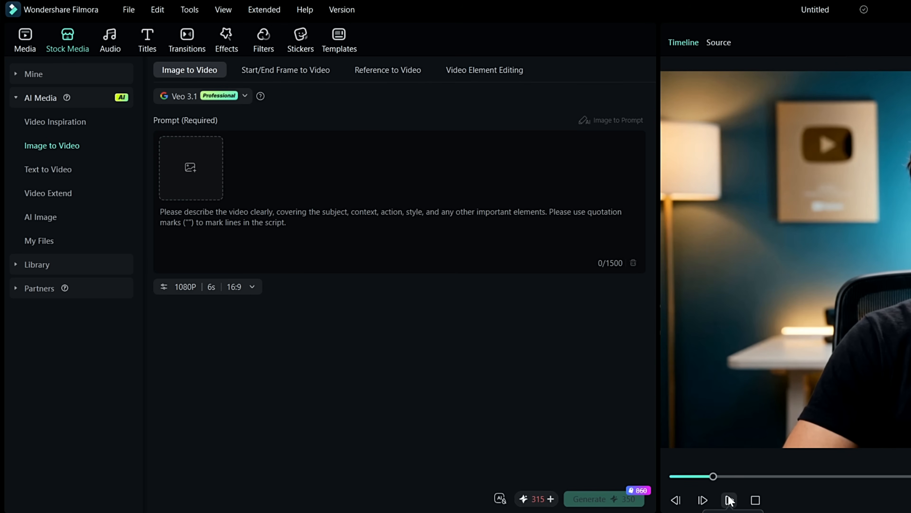
click(730, 500)
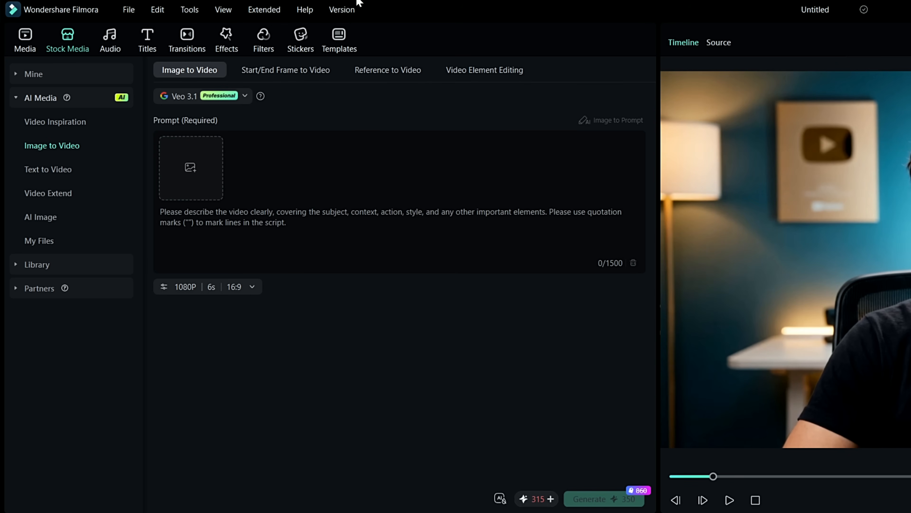
Submit the desk-editing image as the source frame and paste the prompt starting "Ultra-realistic cinematic video generated from the provided frame"
click(201, 158)
click(215, 111)
click(682, 448)
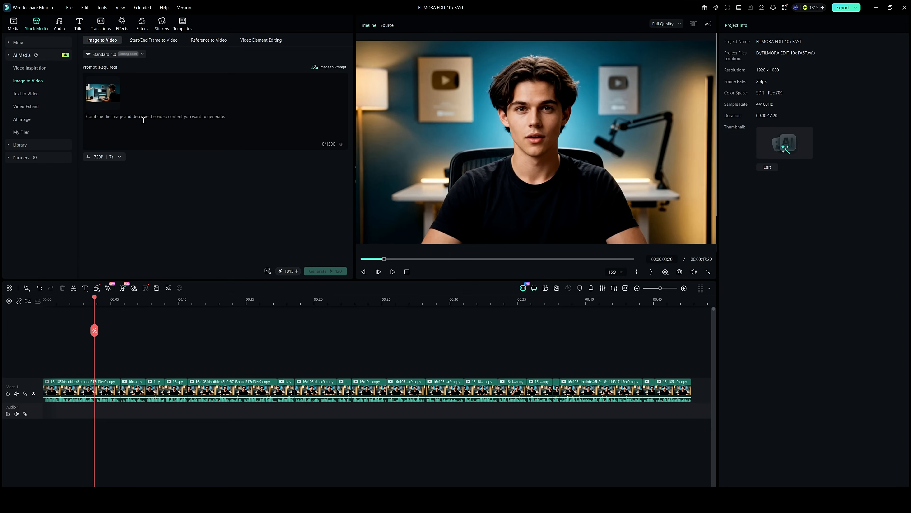
key(ctrl+v)
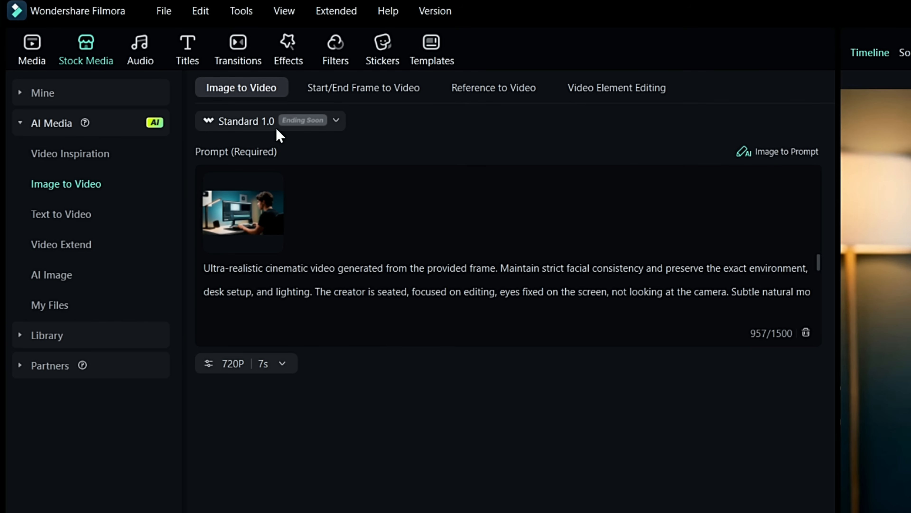
Choose the Seedance 2.0 model and generate the video from the image and prompt
click(280, 134)
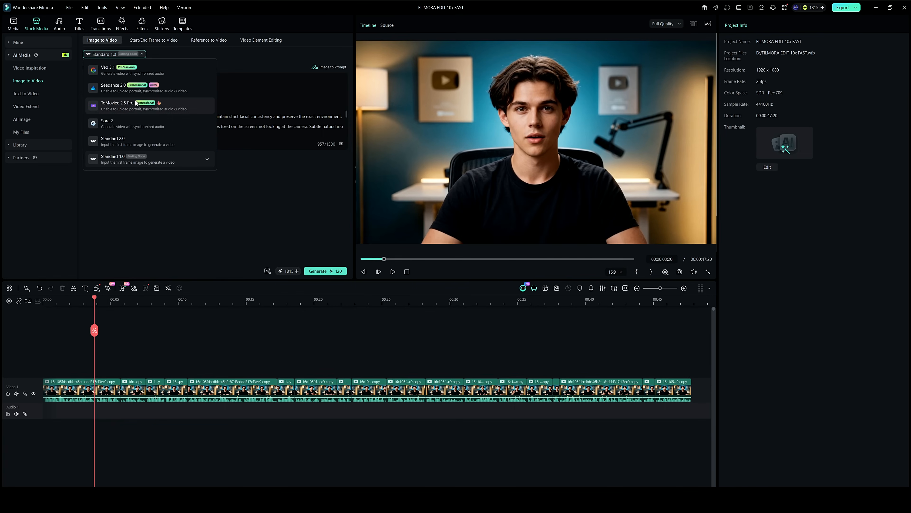
click(114, 87)
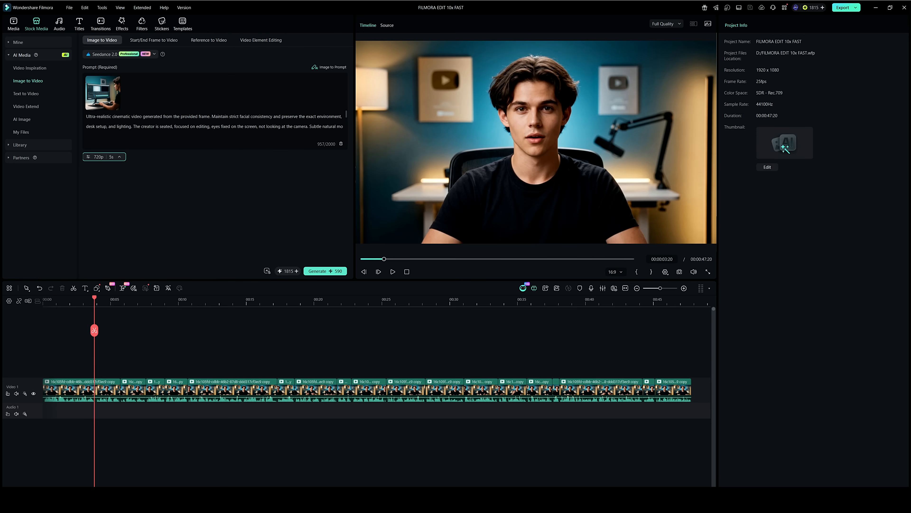
click(332, 271)
click(727, 7)
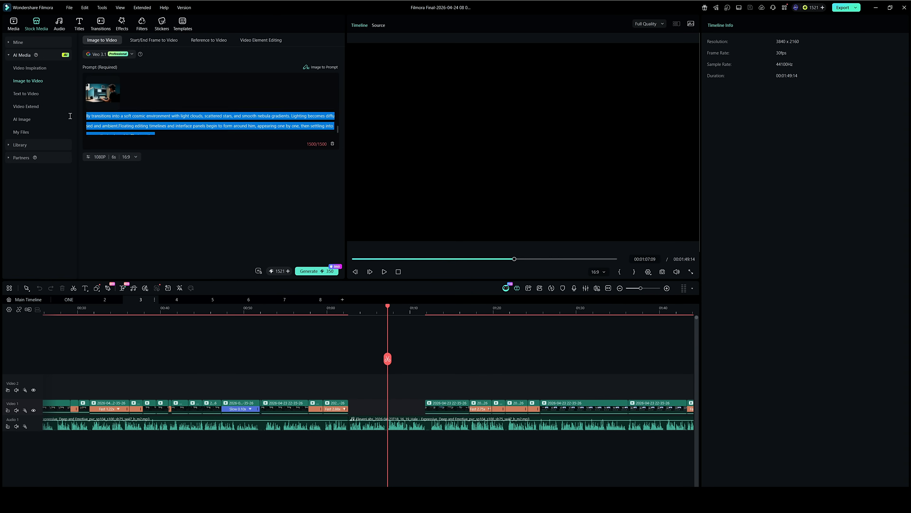
Replace the prompt with the one about using first and last frames as references, and switch the generation model
click(112, 135)
click(112, 157)
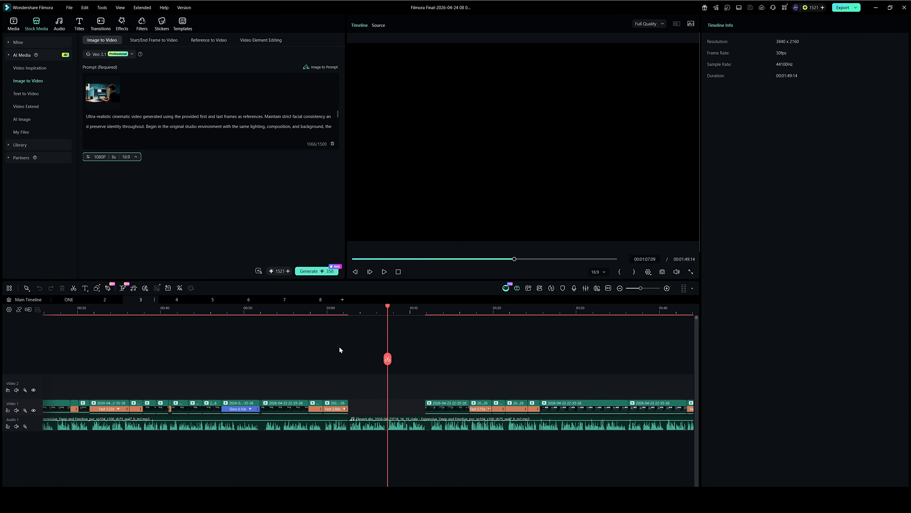
click(109, 55)
click(111, 102)
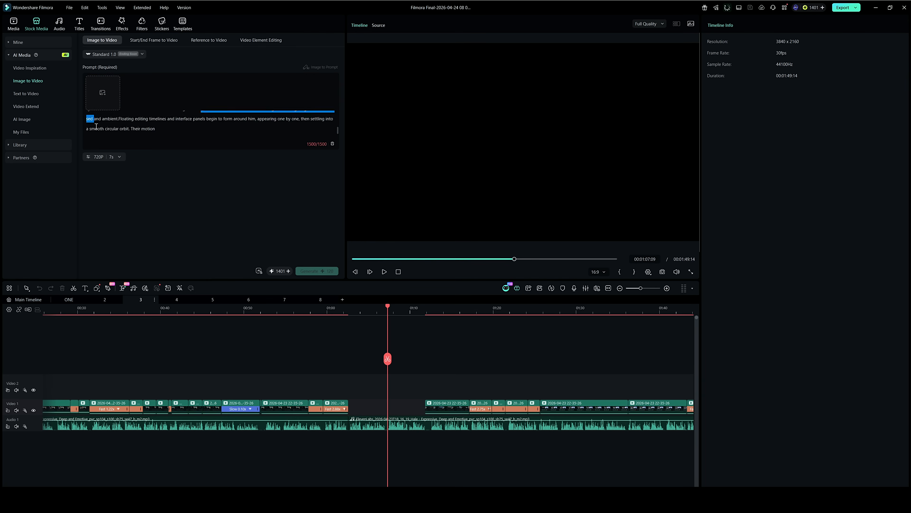
Load the desk-editing image into the Image to Video generator and choose Stitch mode as the picture mode
click(102, 92)
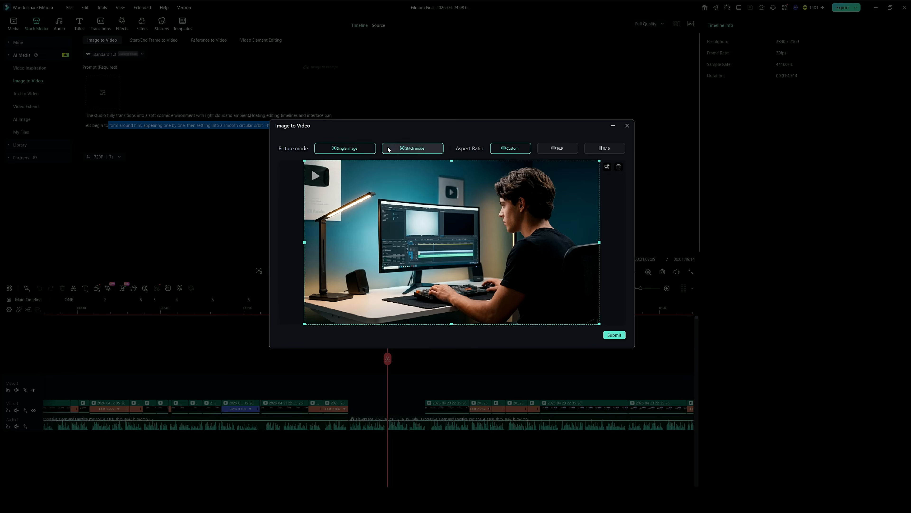
click(388, 150)
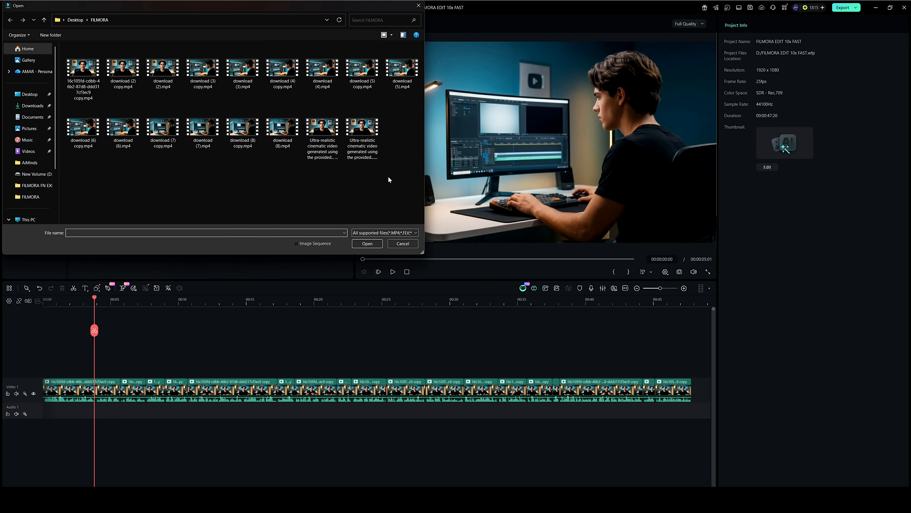
Import all the videos from the Desktop FILMORA folder into the project media
drag(390, 178, 65, 47)
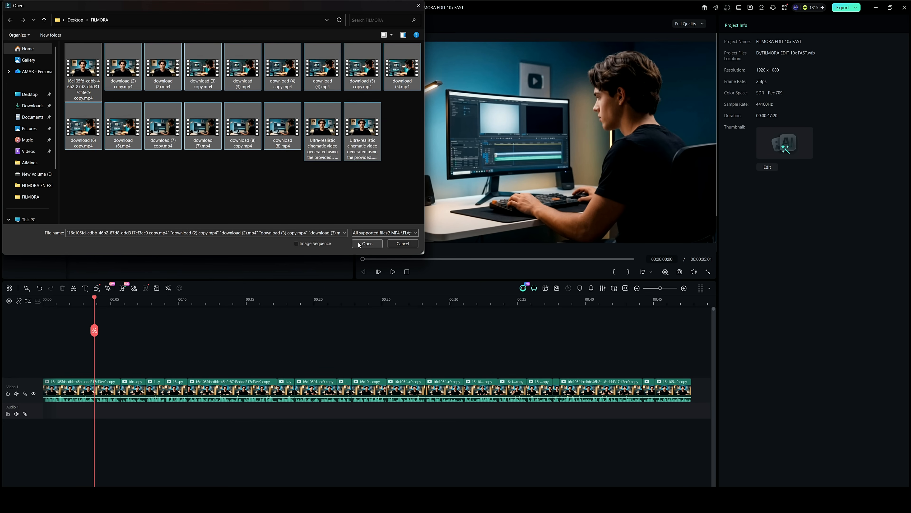
click(366, 243)
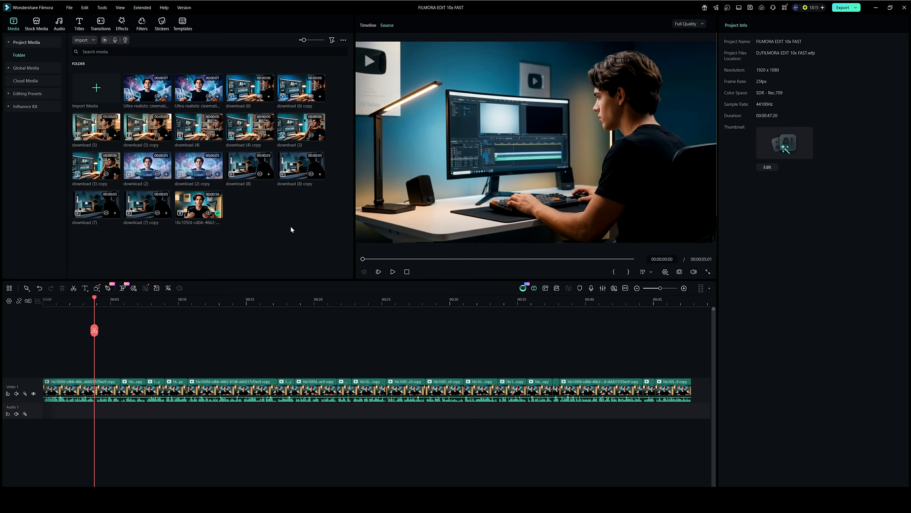
Overlay download (8), download (5) copy and download (4) above the talking-head clips, keeping the project at 1920x1080 25fps
drag(262, 168, 31, 361)
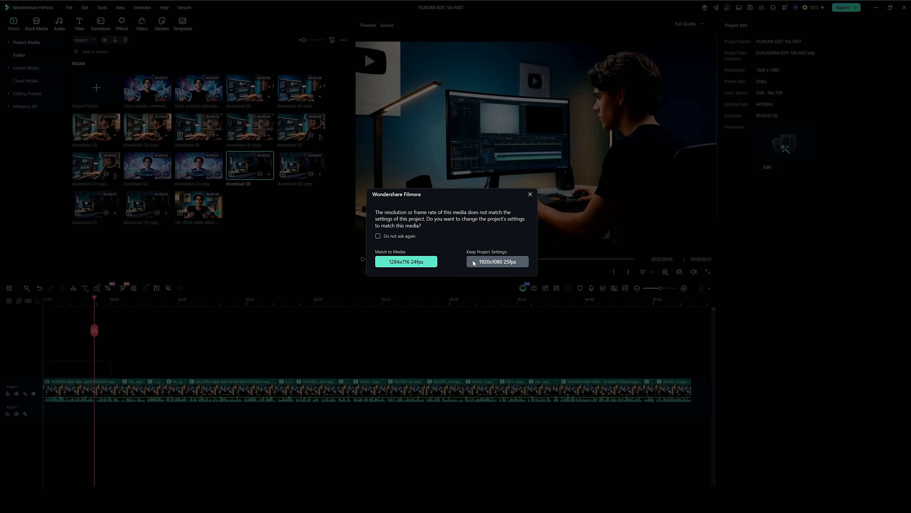
click(473, 263)
drag(147, 126, 142, 376)
drag(199, 127, 322, 378)
click(494, 262)
Preview the overlay positions, place the Ultra-realistic cinematic clip on Video 2 over the ending from about 00:00:40, and play it
click(228, 370)
key(space)
click(285, 370)
key(space)
click(481, 373)
drag(147, 88, 509, 382)
key(space)
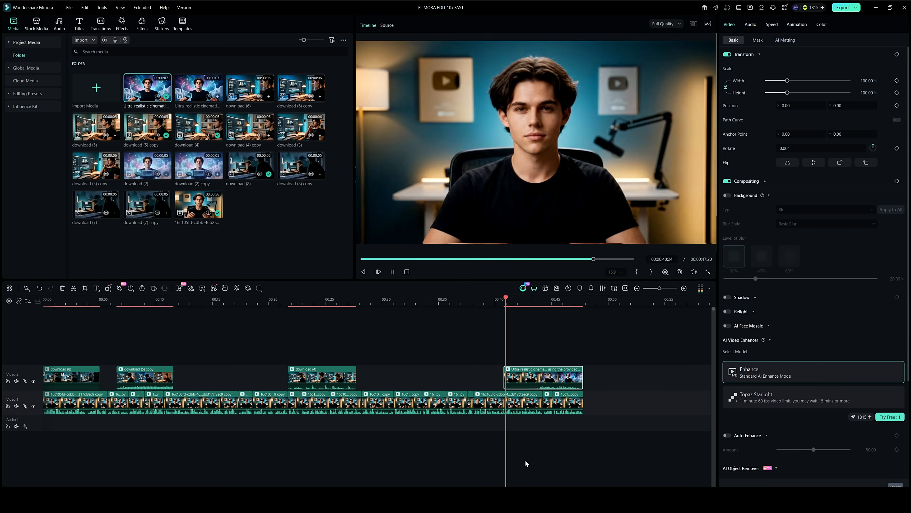
Try the Fade Dissolve transition at the start of the last overlay clip
click(101, 25)
drag(210, 195, 509, 377)
key(ctrl+z)
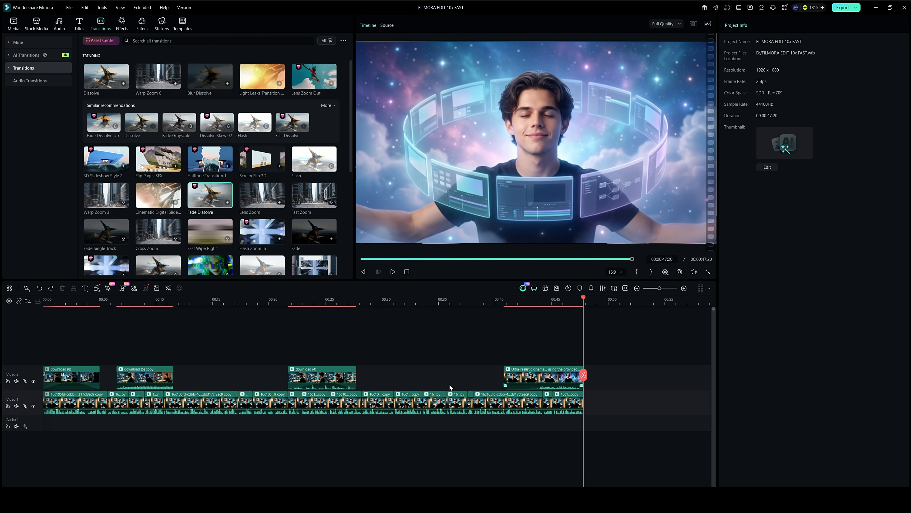
Apply the Blur Dissolve 1 transition to the end of the download (4) overlay and play the timeline from the start
click(508, 388)
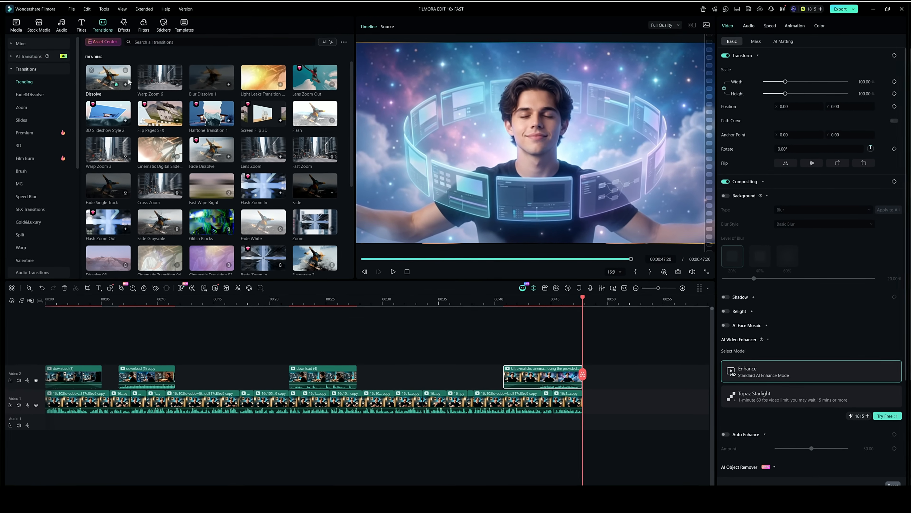
drag(203, 94, 330, 396)
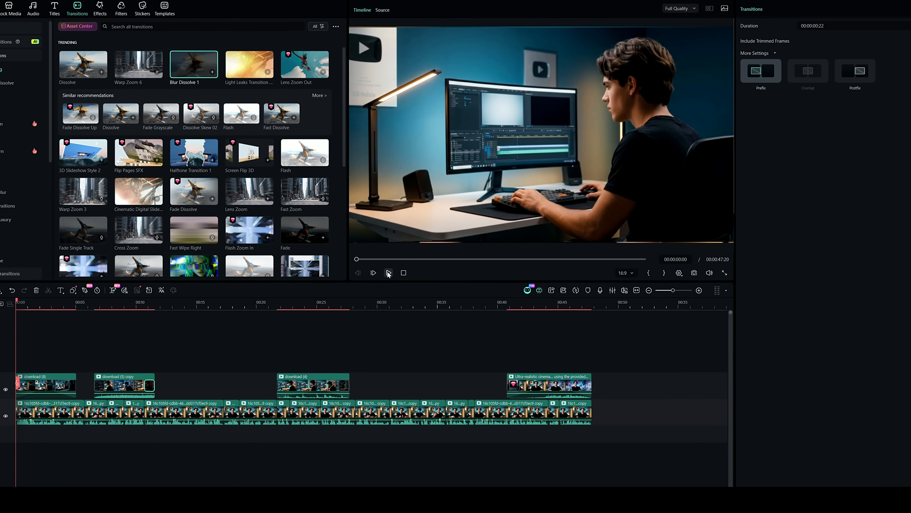
click(388, 273)
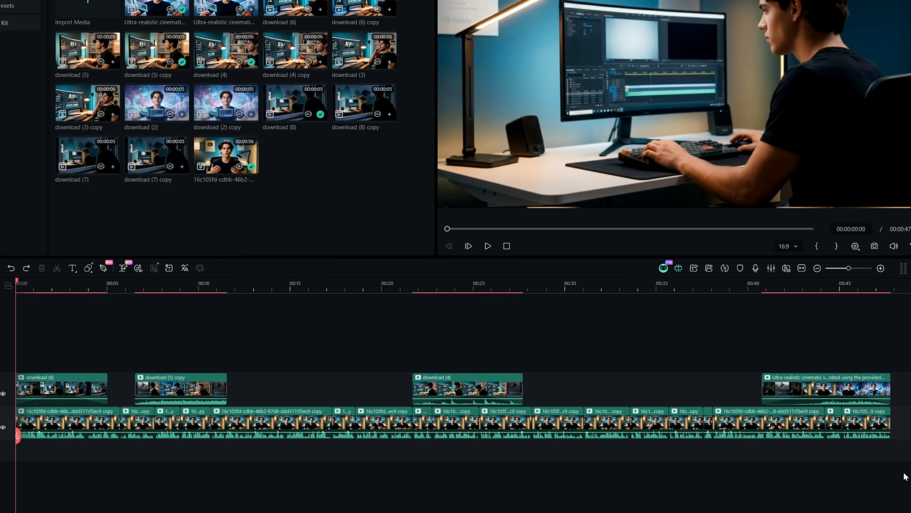
Combine all timeline clips into a compound clip named "facecam with b roll" at 3840x2160 (4k UHD)
drag(901, 496, 21, 328)
right_click(198, 386)
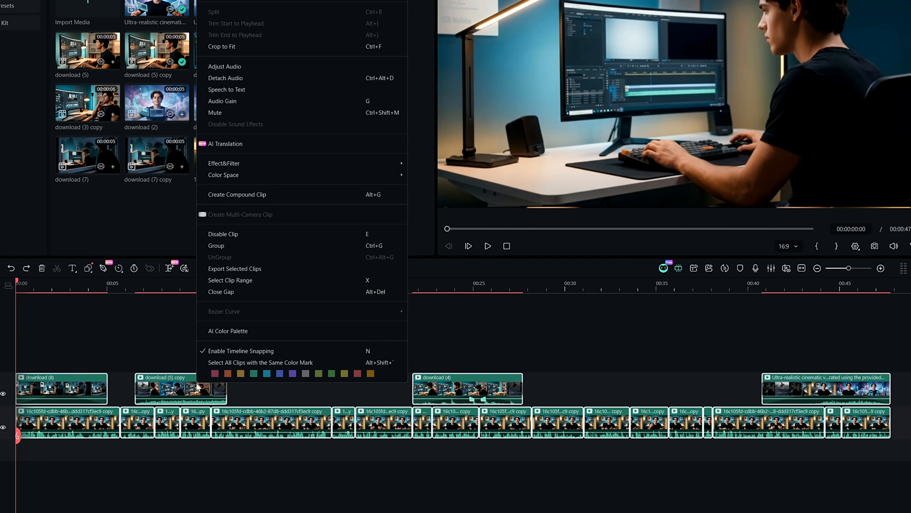
click(251, 197)
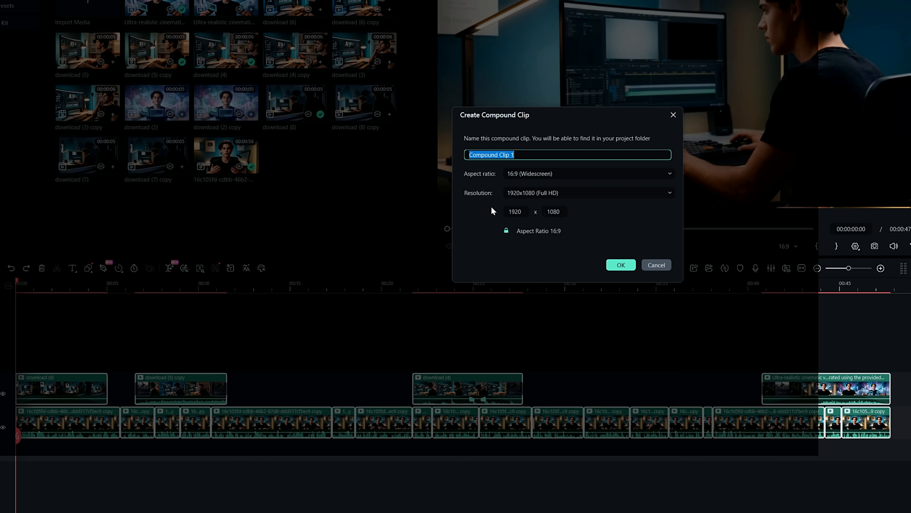
text(facecam with b roll)
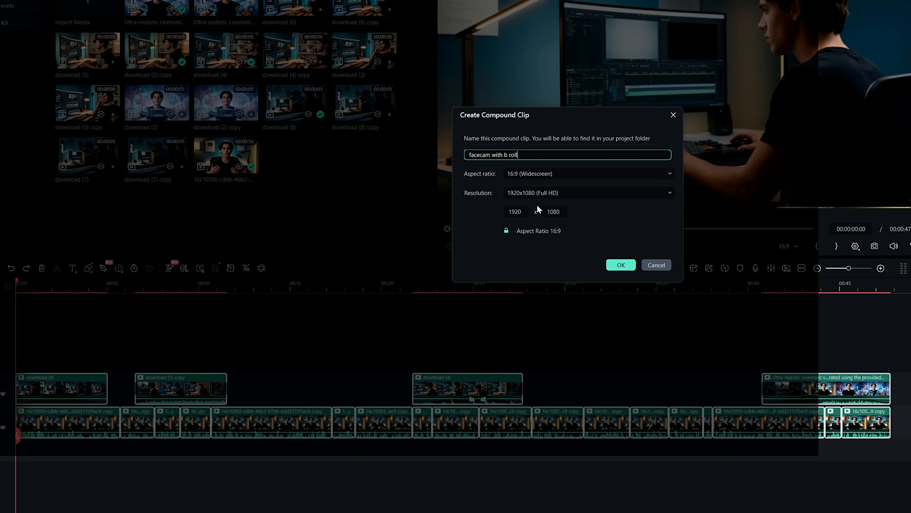
click(540, 196)
click(541, 242)
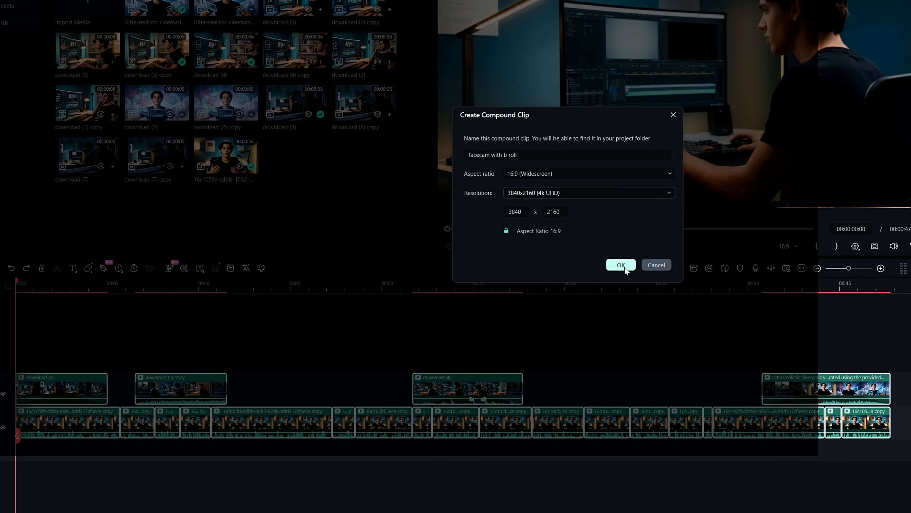
click(614, 265)
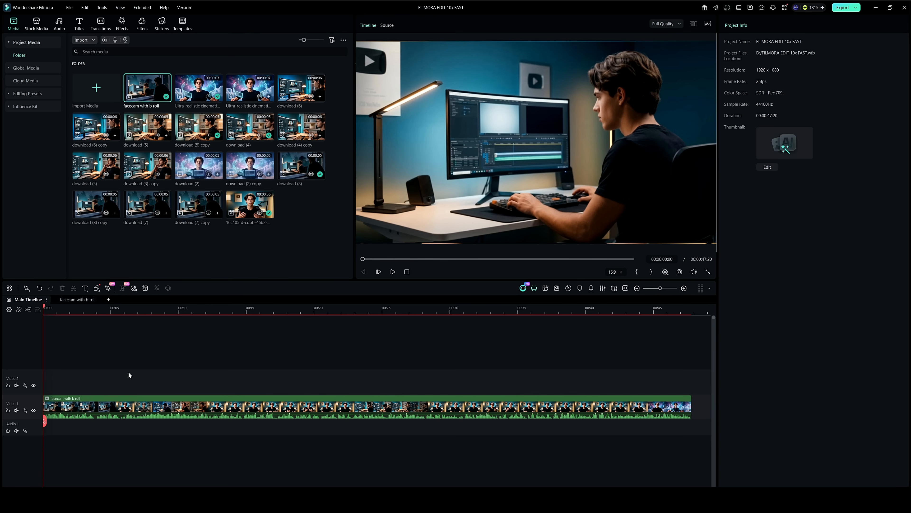
Open the Dynamic Caption generator within the AI caption tools for titles
click(79, 24)
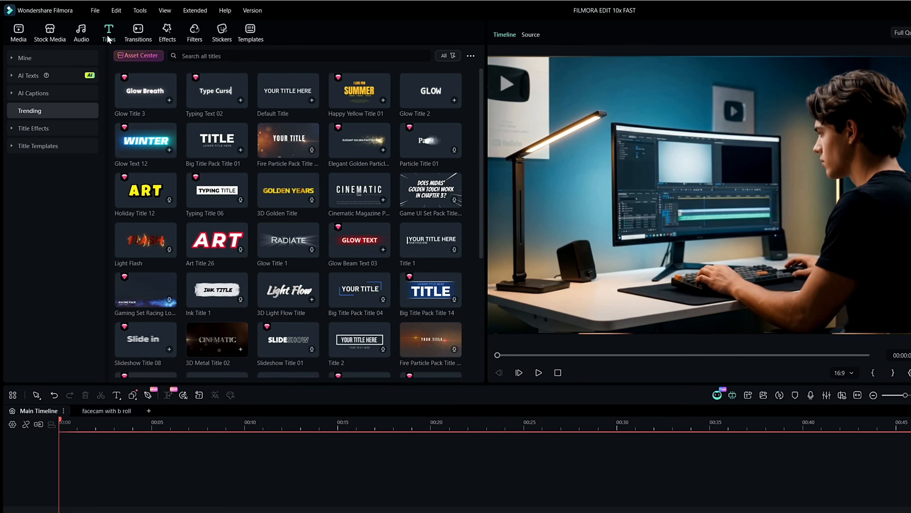
click(17, 78)
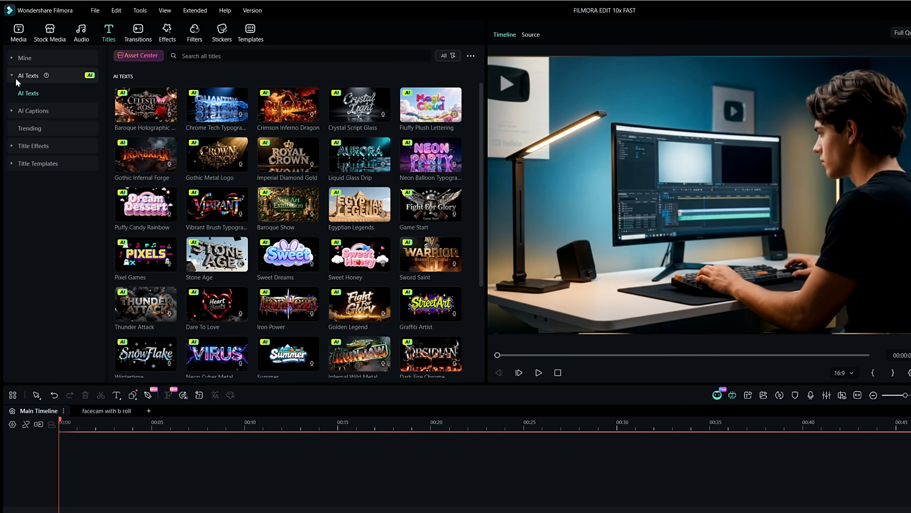
click(13, 112)
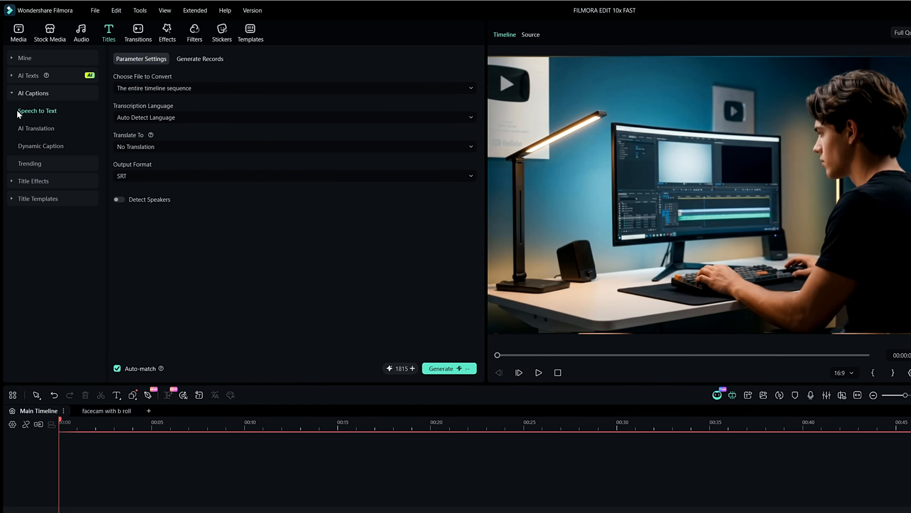
click(58, 147)
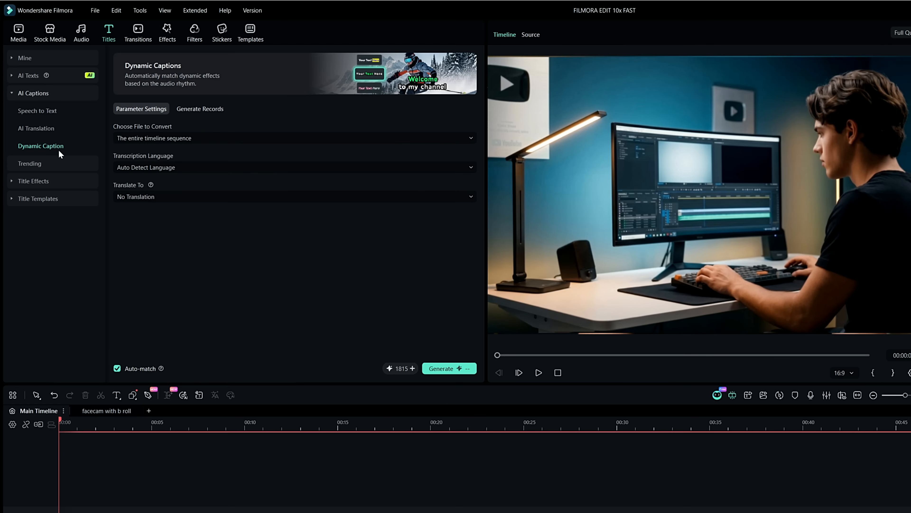
Generate dynamic captions for the entire timeline sequence with English (US) as the transcription language and no translation
click(130, 136)
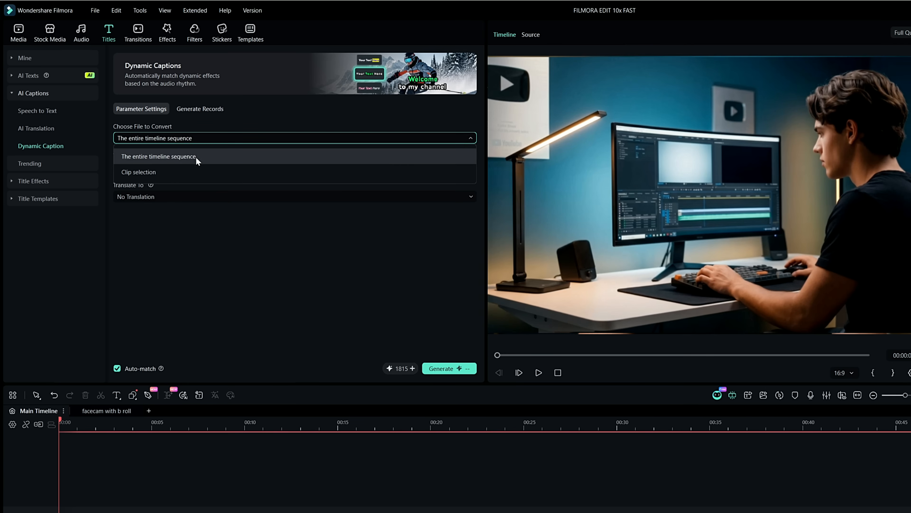
click(164, 157)
click(144, 168)
scroll(144, 233, down, 5)
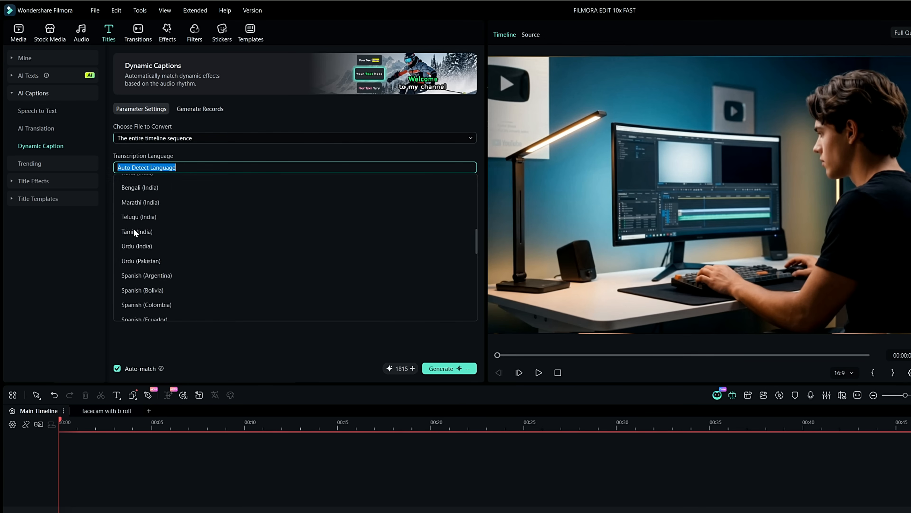
scroll(136, 230, up, 5)
click(158, 196)
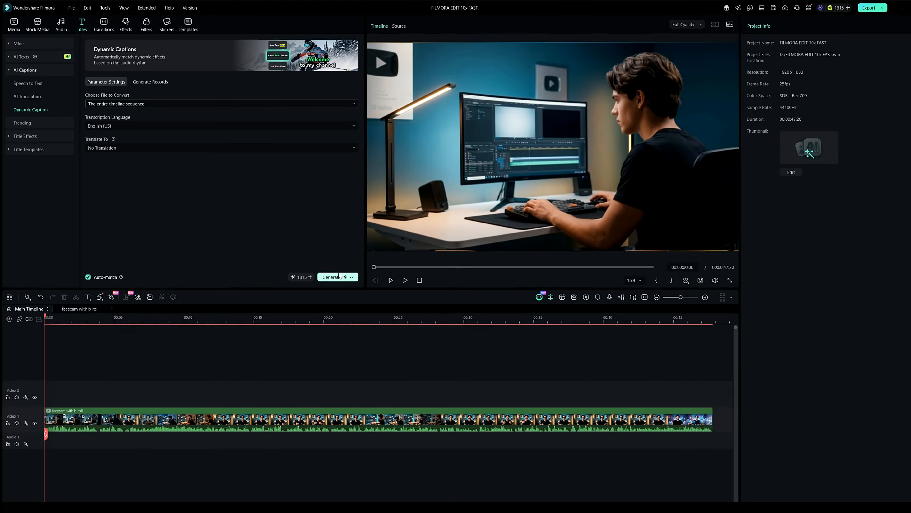
click(454, 368)
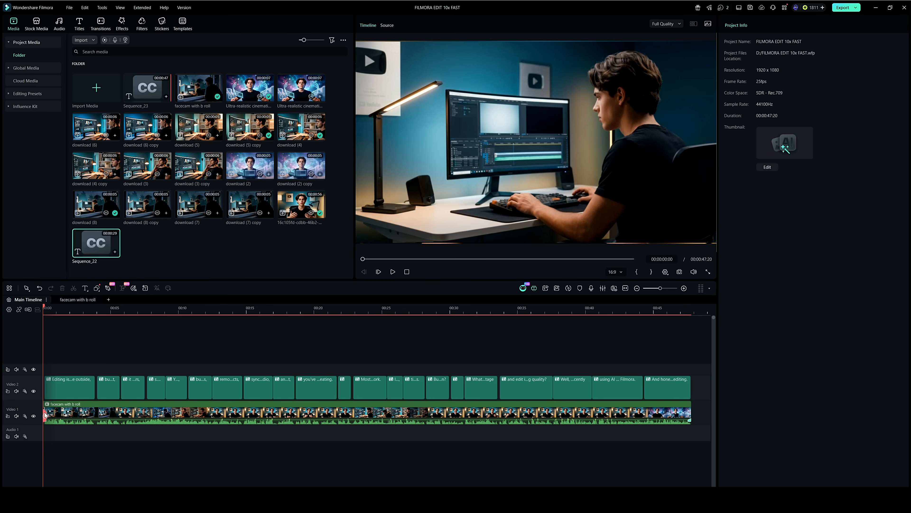
Preview the captions up to 00:00:08:18 and place the facecam with b roll timeline beneath the Main Timeline in a dual-timeline layout
drag(45, 414, 161, 417)
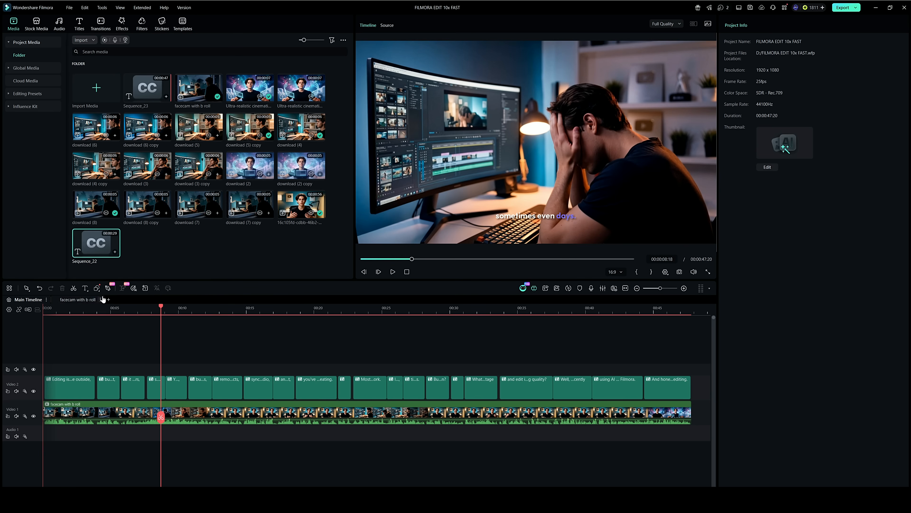
click(141, 259)
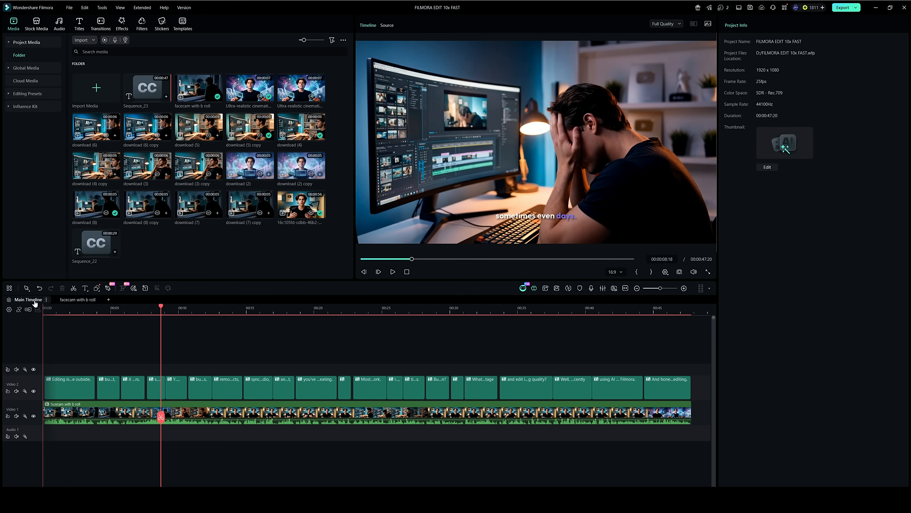
drag(26, 301, 39, 299)
drag(53, 255, 103, 247)
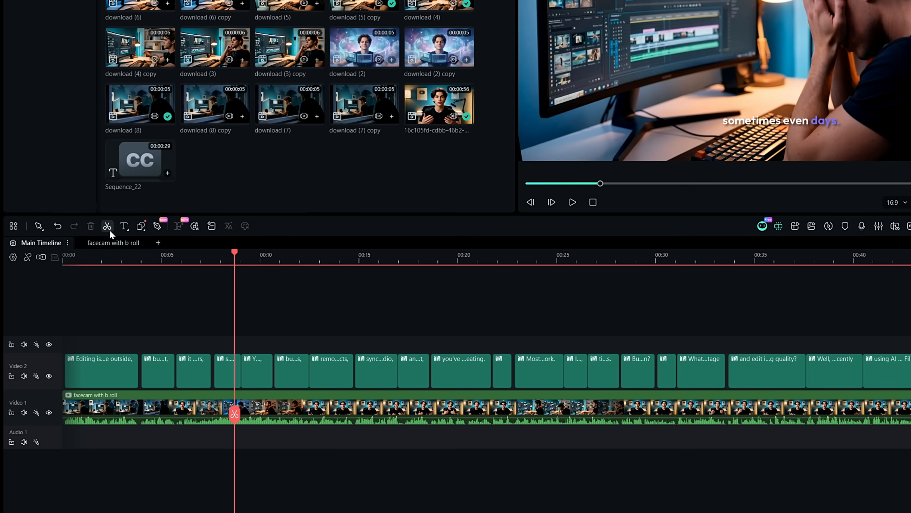
drag(45, 242, 120, 259)
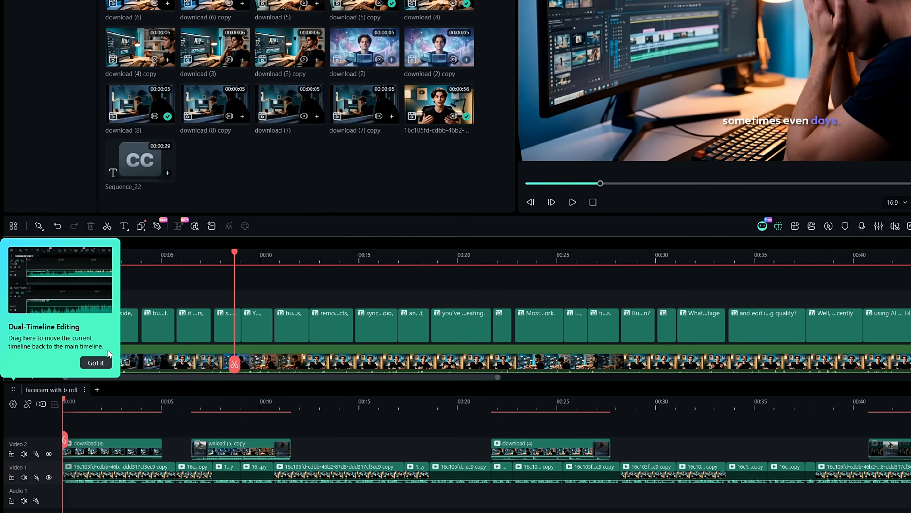
click(97, 362)
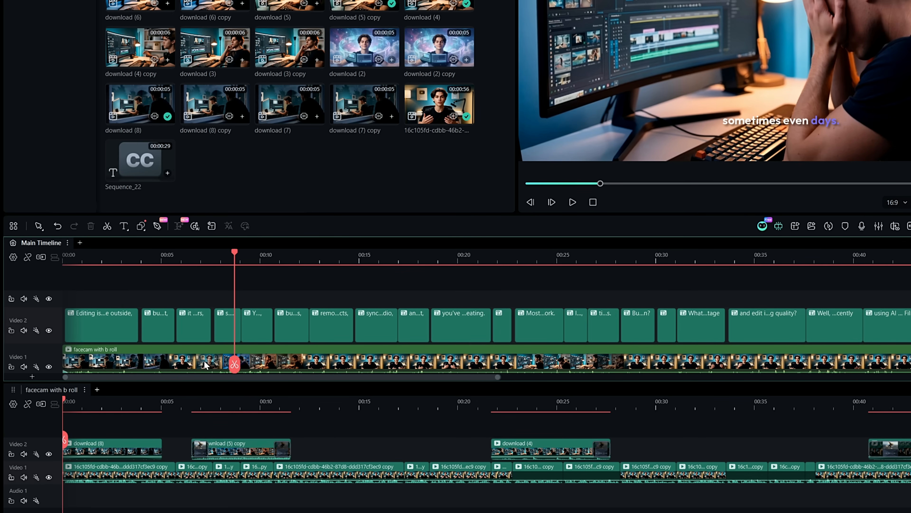
Move the playheads of the facecam with b roll timeline and the Main Timeline to about 00:00:08 to compare both
click(179, 426)
scroll(184, 364, down, 2)
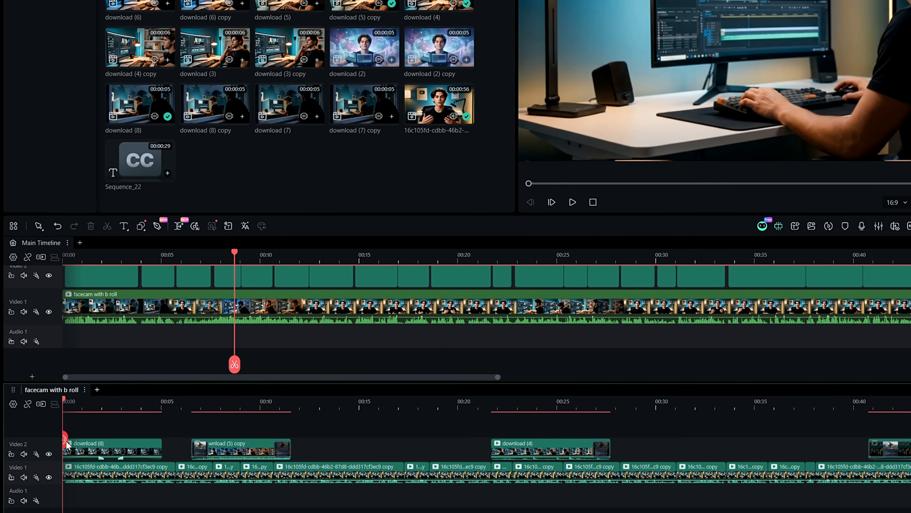
drag(65, 438, 226, 445)
mouse_move(234, 364)
mouse_down()
mouse_move(291, 364)
mouse_move(224, 378)
mouse_up()
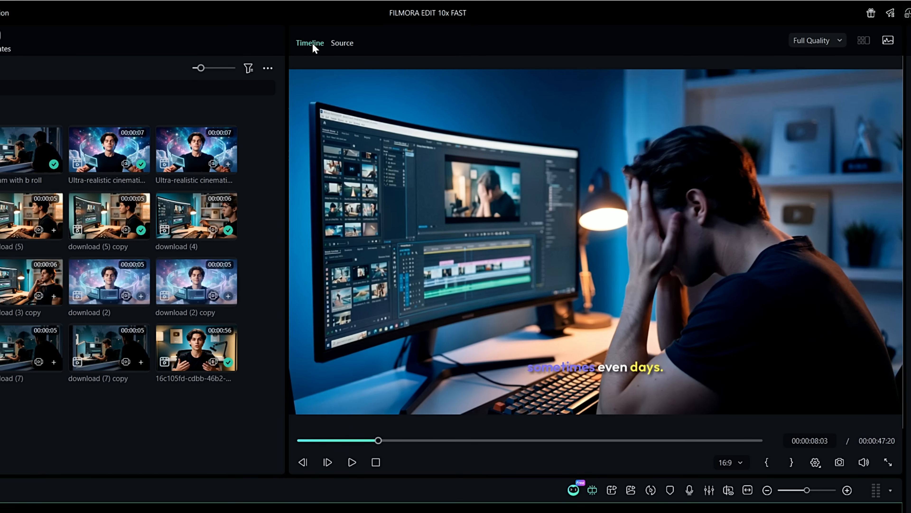
Compare the Source and Timeline previews and open the first Ultra-realistic cinematic clip from the media folder
click(340, 44)
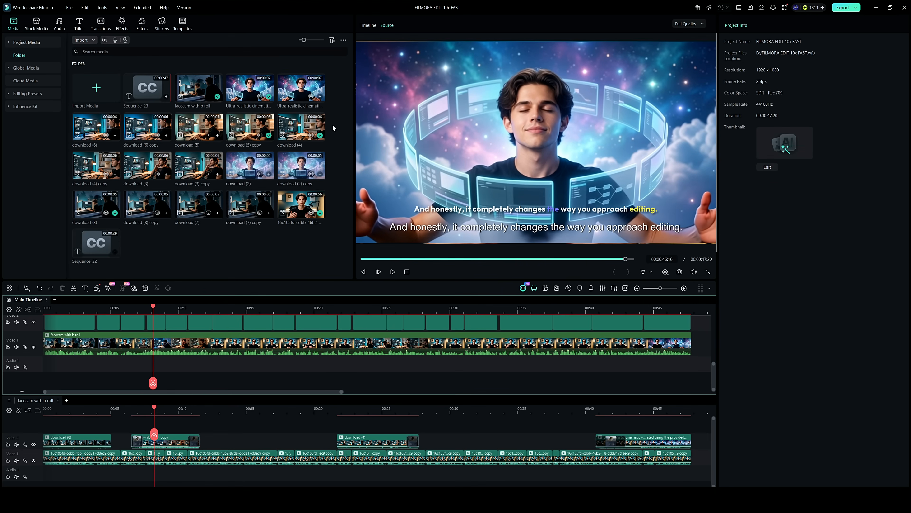
click(367, 25)
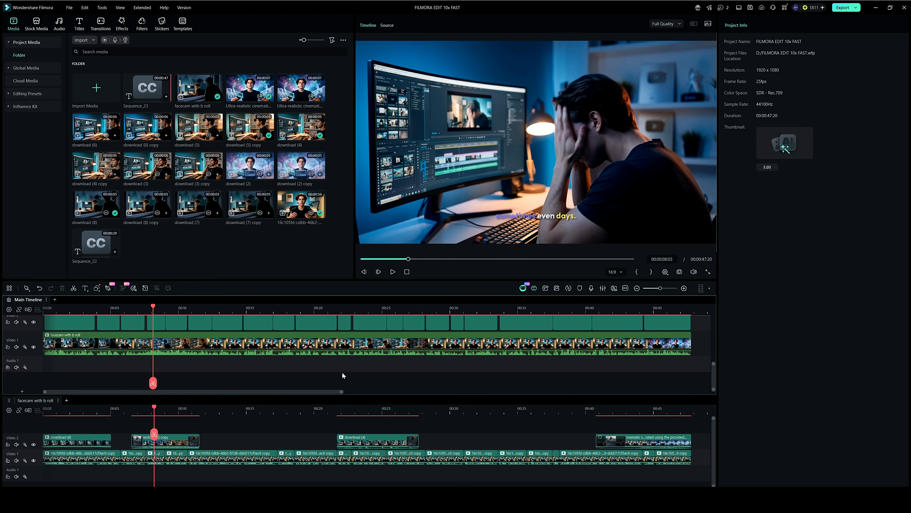
double_click(258, 76)
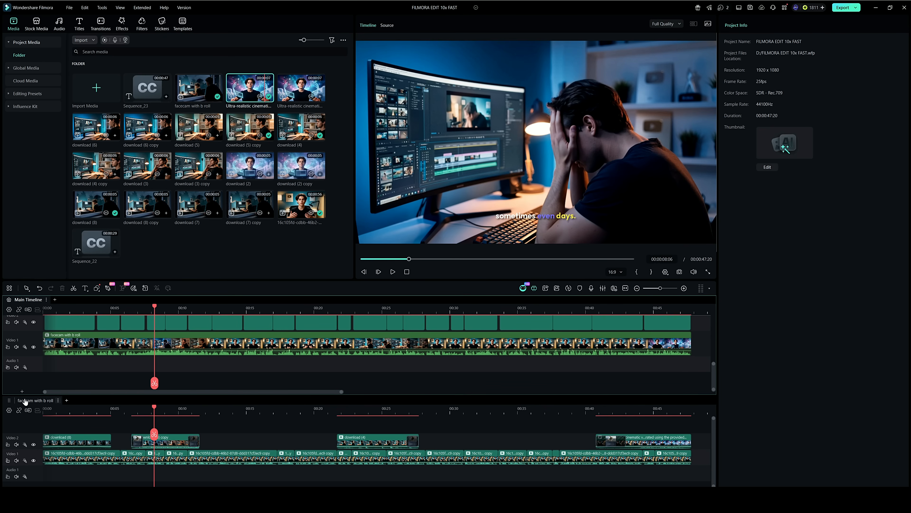
Restore the single-timeline layout, return to the Main Timeline and move the playhead to the start
click(67, 339)
double_click(67, 339)
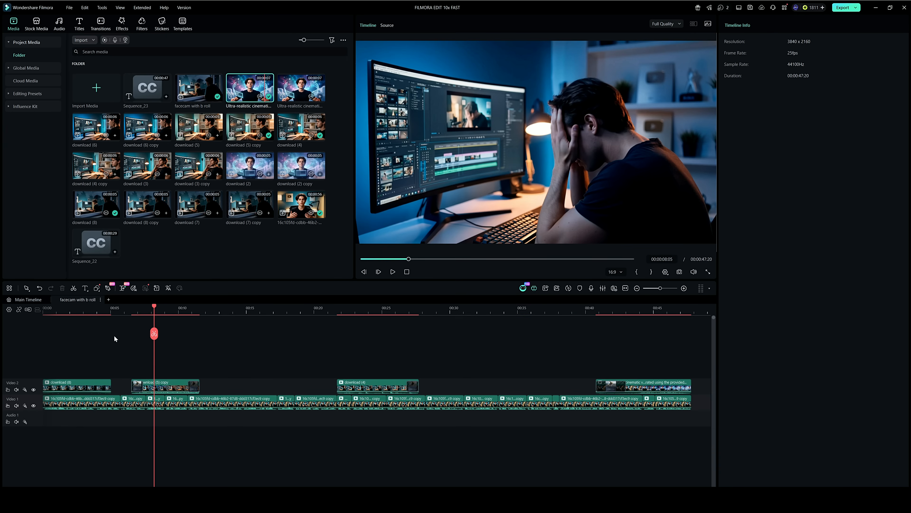
click(26, 300)
drag(154, 445, 44, 435)
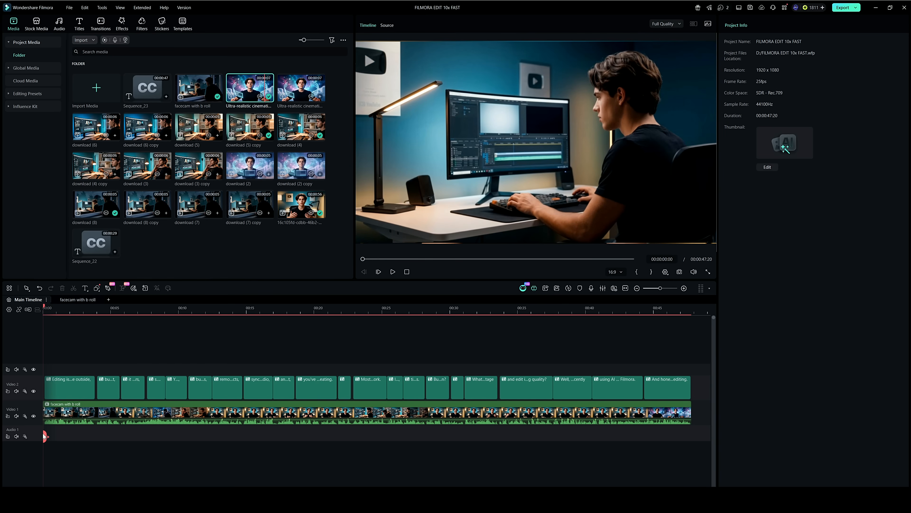
Generate an AI background music track for the Main Timeline with Smart BGM Generation
click(135, 288)
click(504, 325)
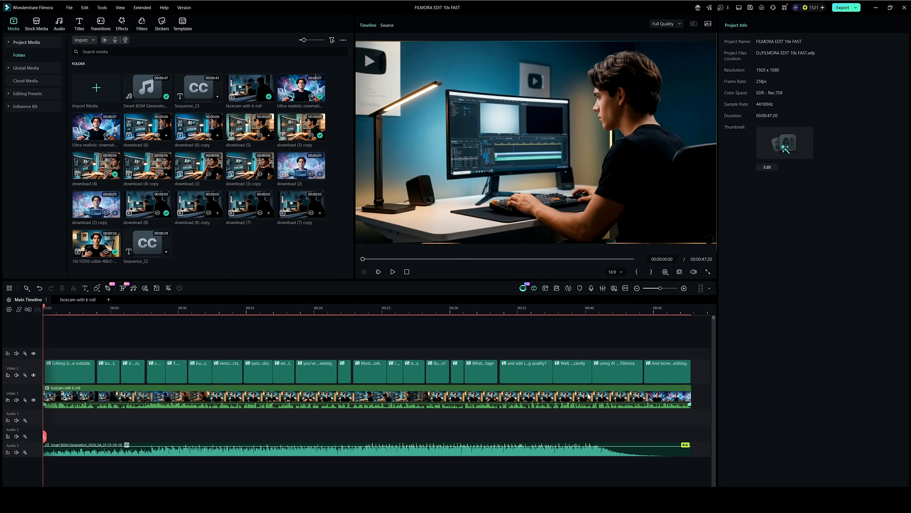
Lower the background music volume to -12.97 dB and play the timeline from the start to check the mix
click(135, 447)
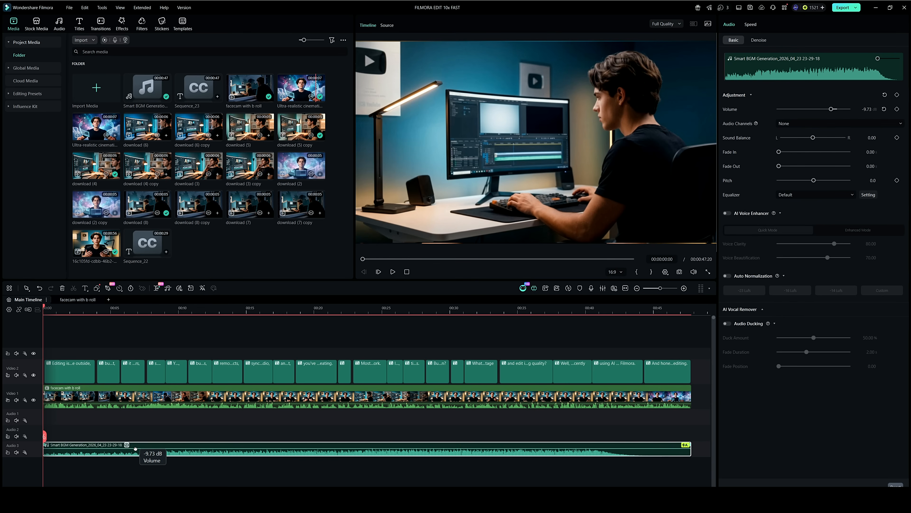
drag(135, 448, 138, 455)
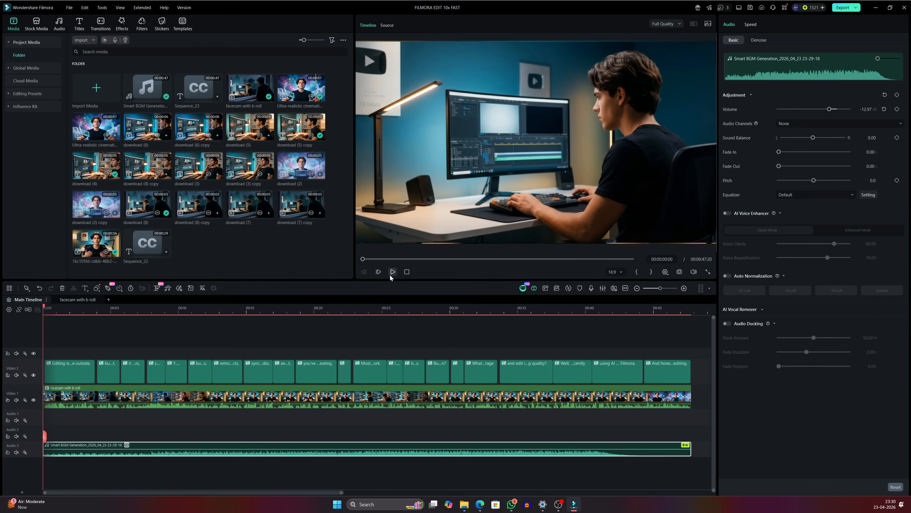
click(392, 274)
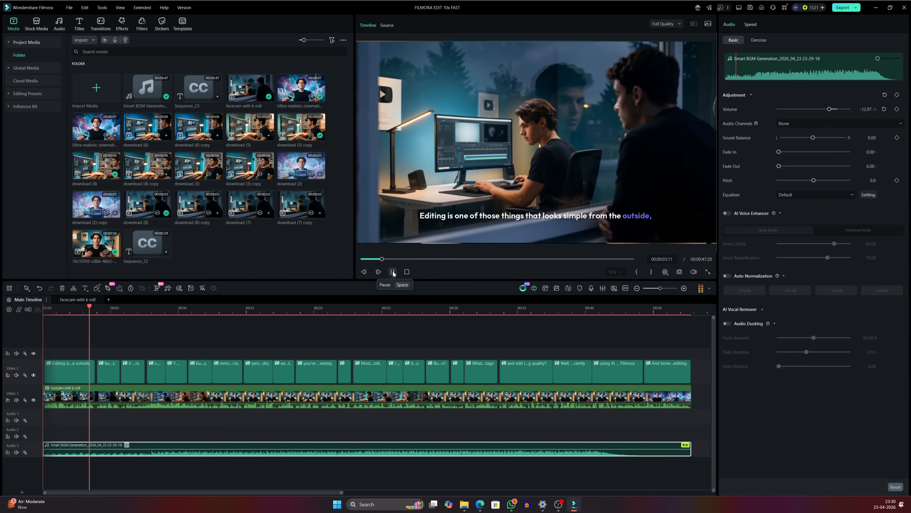
click(393, 273)
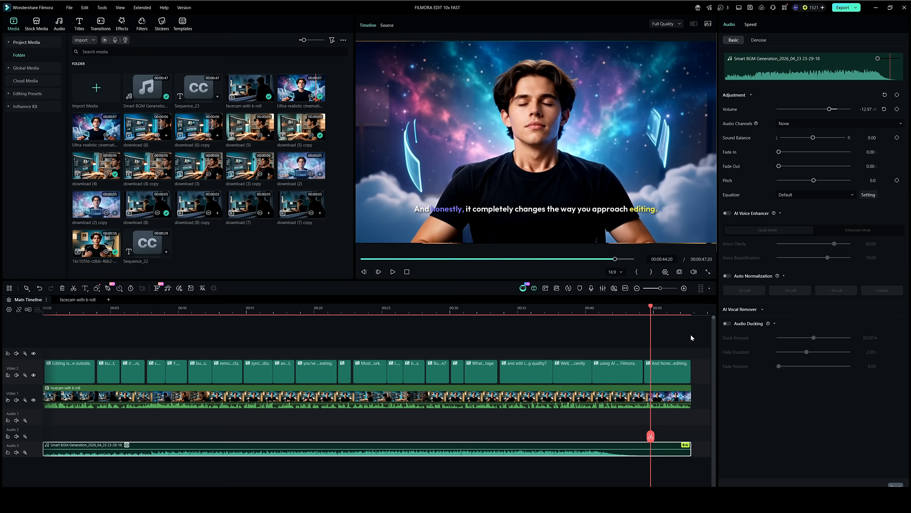
Select all caption clips on the timeline and adjust their vertical position together
drag(697, 374, 51, 366)
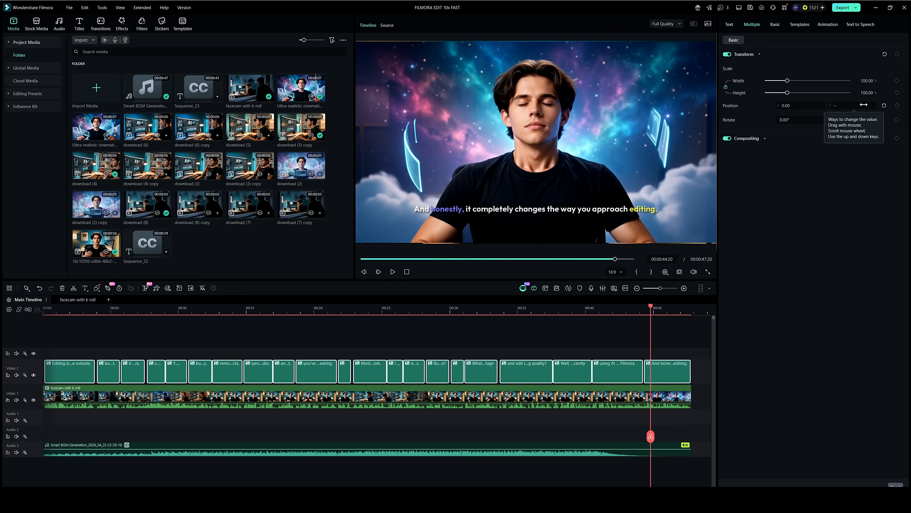
drag(864, 104, 856, 104)
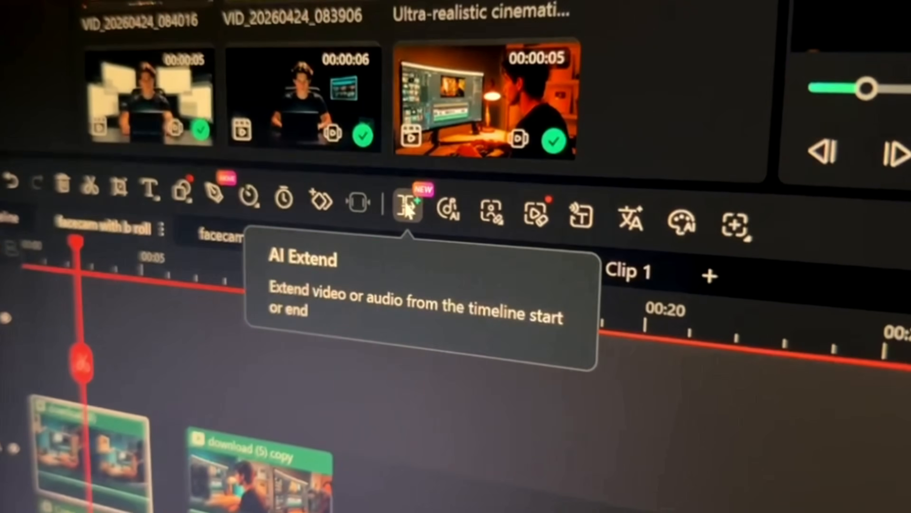
Extend the first overlay clip with AI Extend, using the prompt "a man peeping from a window" and Static shot camera movement, and play it
click(404, 205)
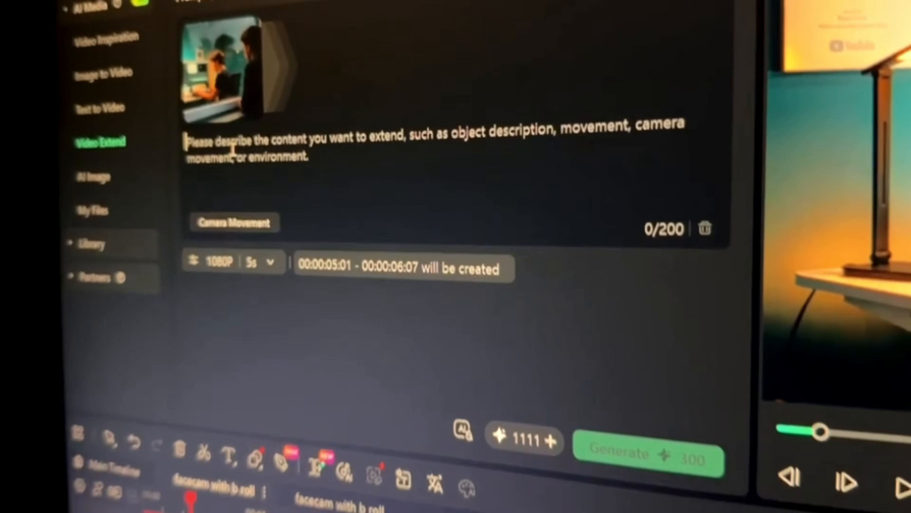
text(a man peeping from a window)
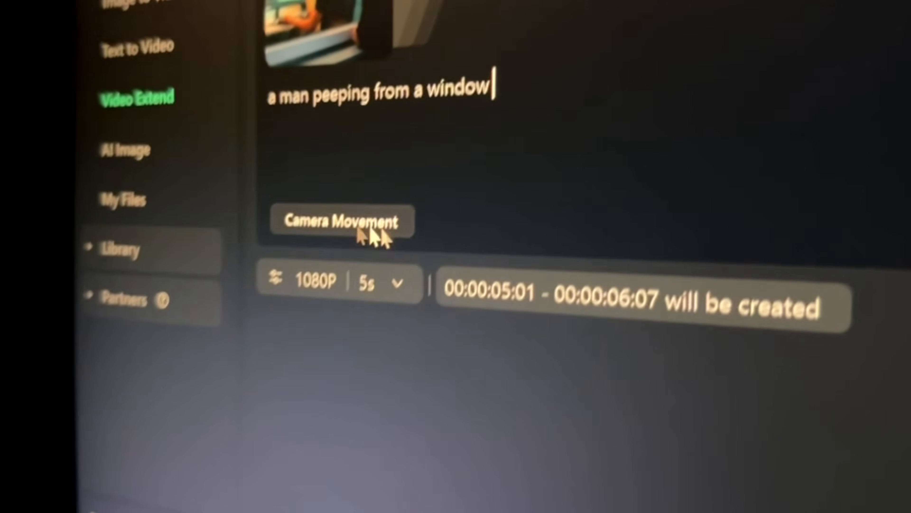
click(287, 266)
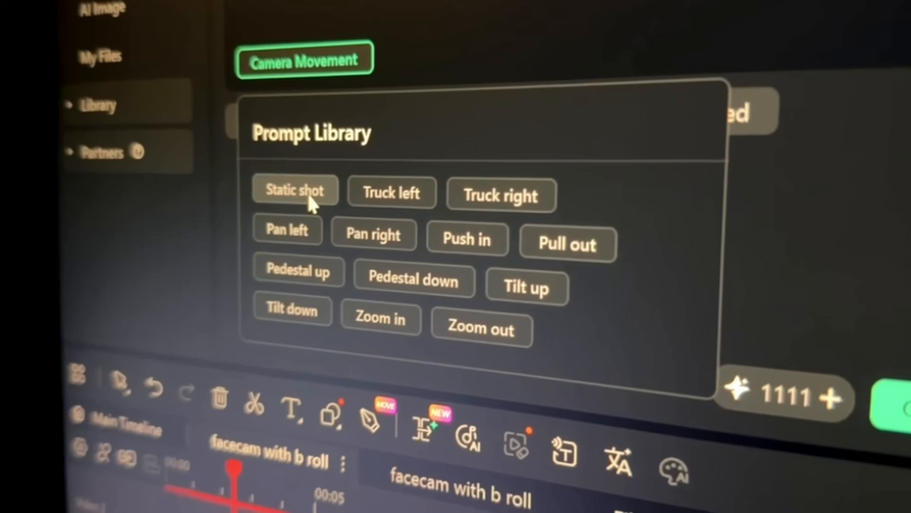
click(309, 197)
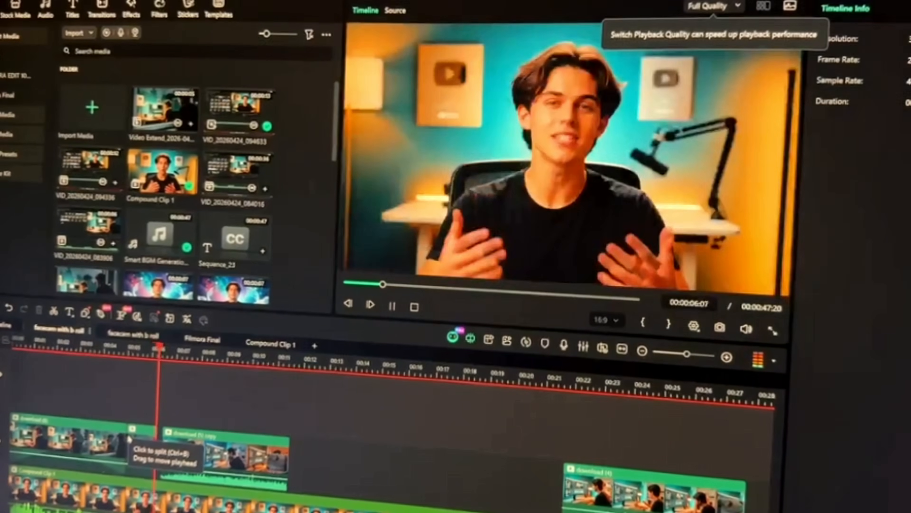
key(space)
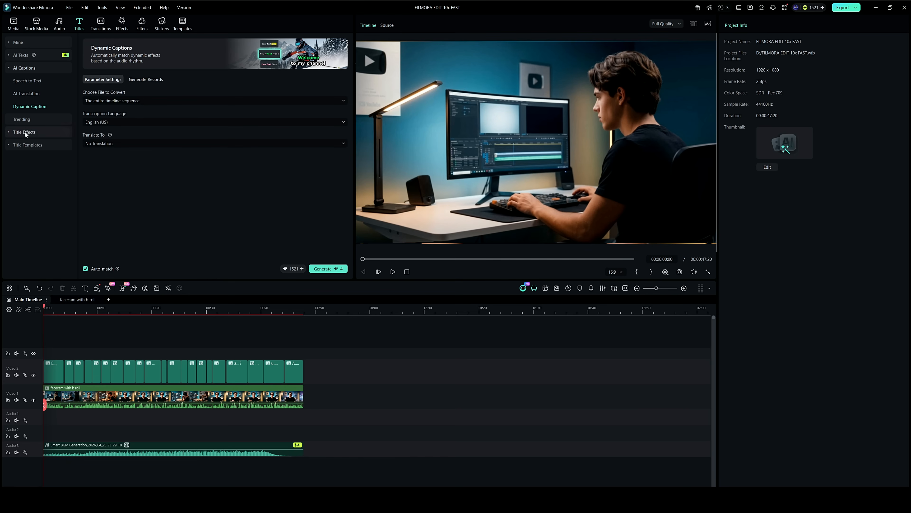
Browse the title effects, stock AI media, transitions and Basic filters libraries
click(25, 132)
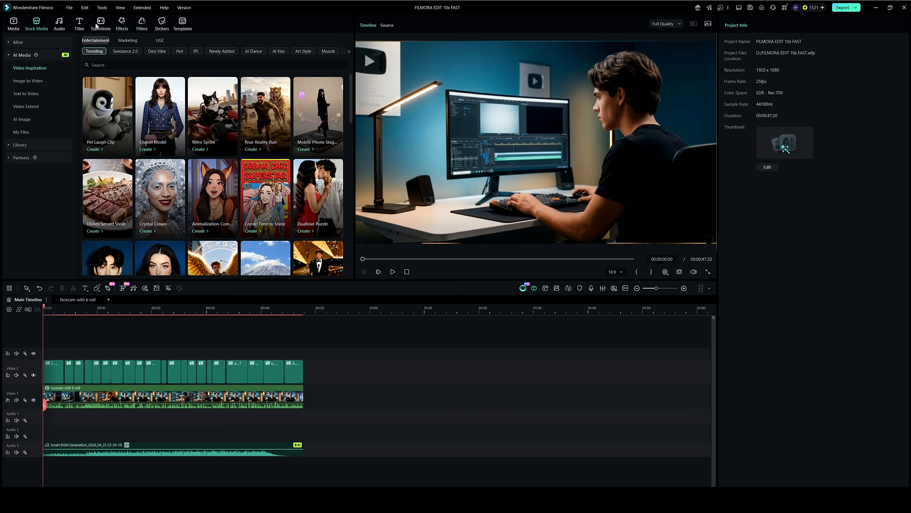
click(99, 26)
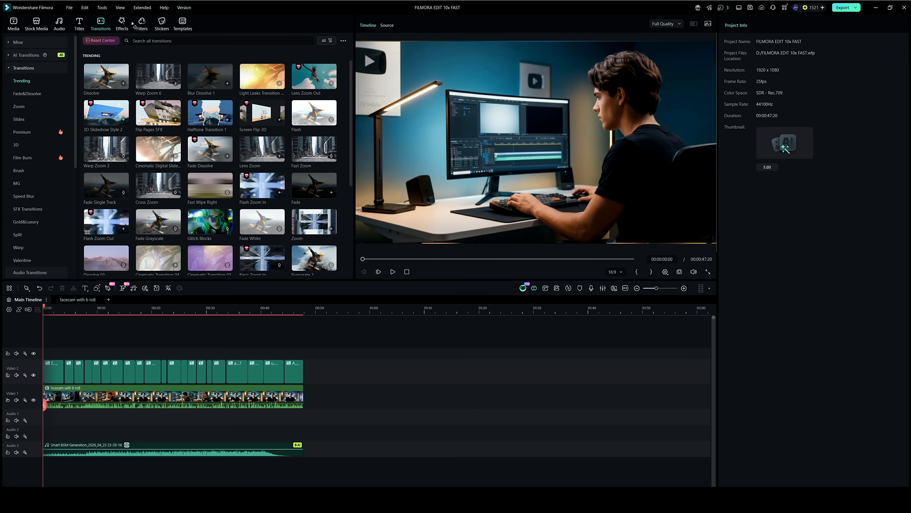
click(142, 23)
scroll(158, 84, down, 2)
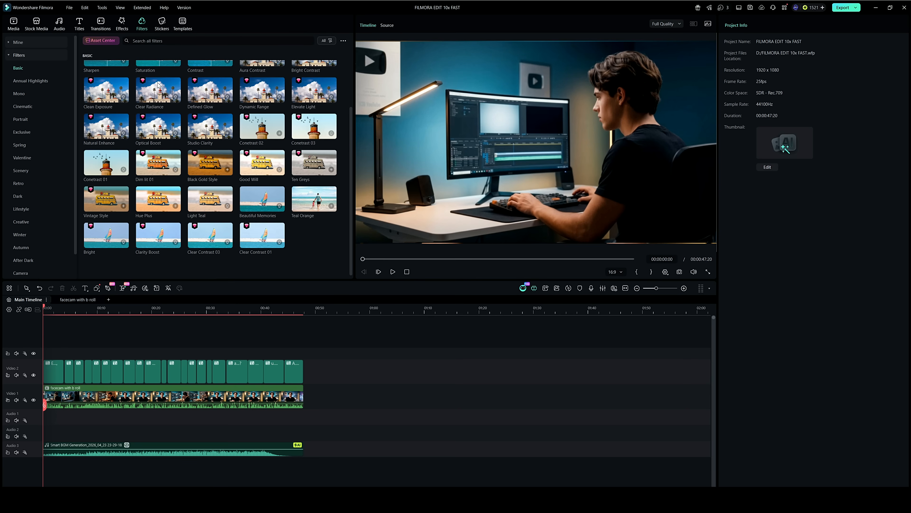
Add the trending "LIKE & COMMENT!" sticker above the captions near the video's end, scaled to about 12.82% in the frame's lower-right corner
scroll(164, 61, up, 2)
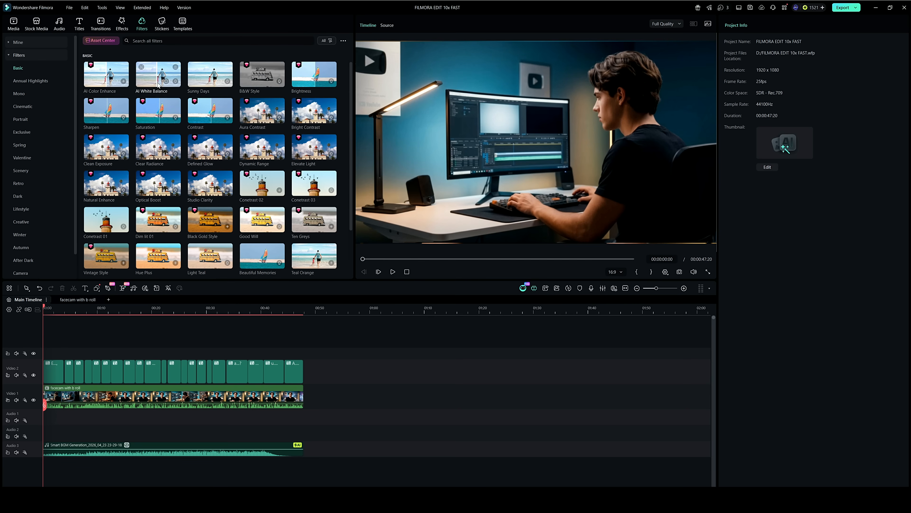
click(162, 23)
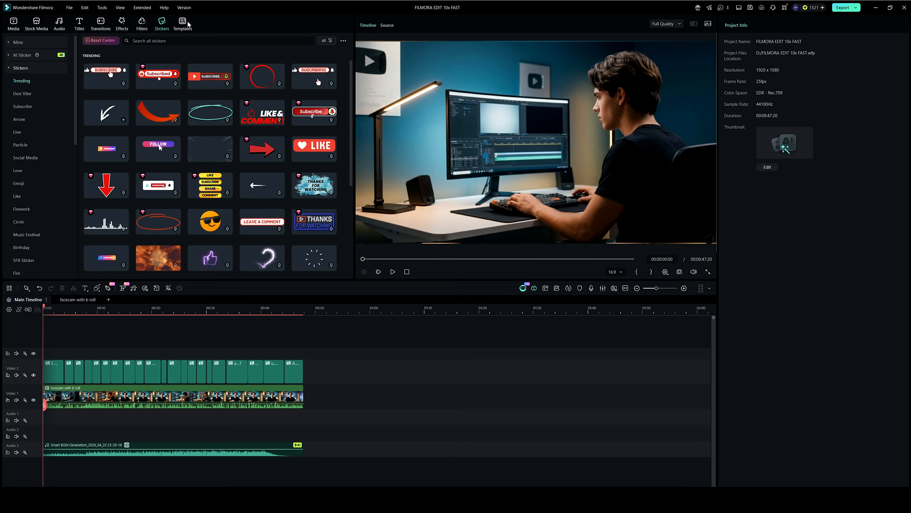
click(183, 24)
click(168, 25)
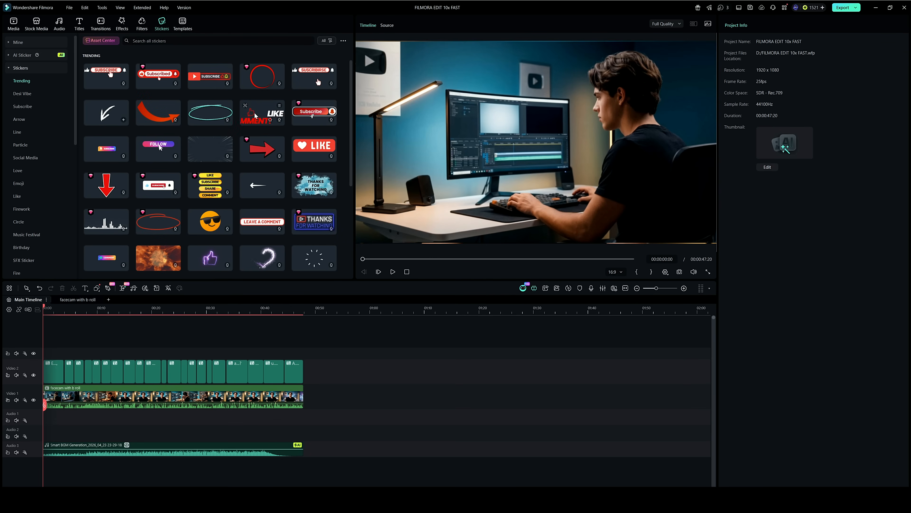
drag(256, 114, 278, 355)
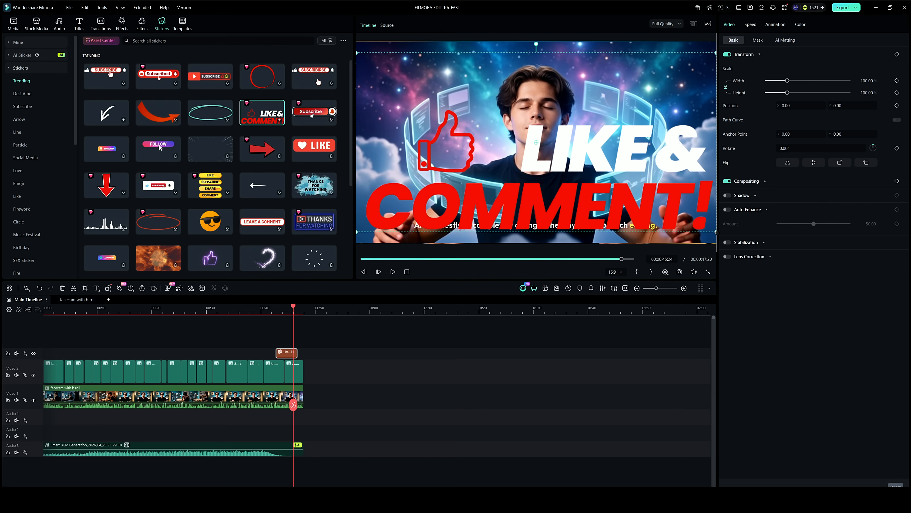
drag(717, 233, 694, 233)
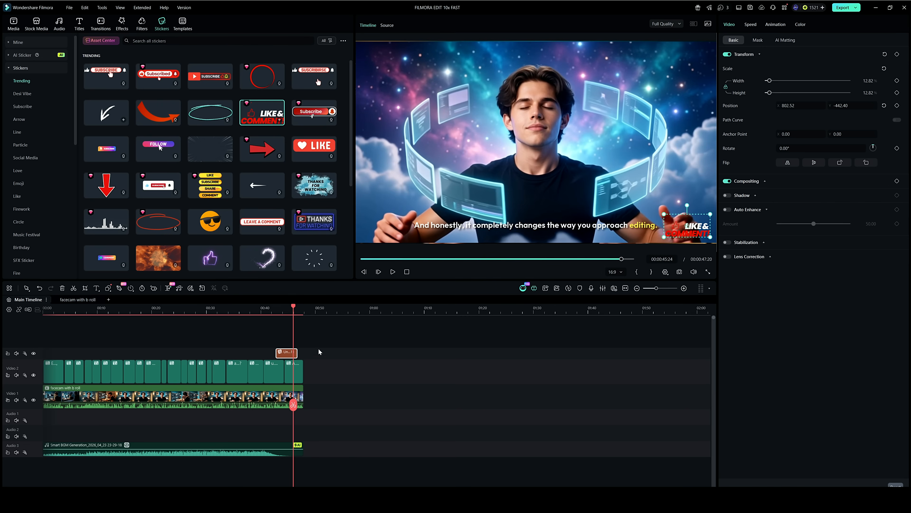
Move the sticker clip earlier on the timeline to start at about 28 seconds, and scrub past it to preview it
drag(292, 353, 213, 361)
click(204, 308)
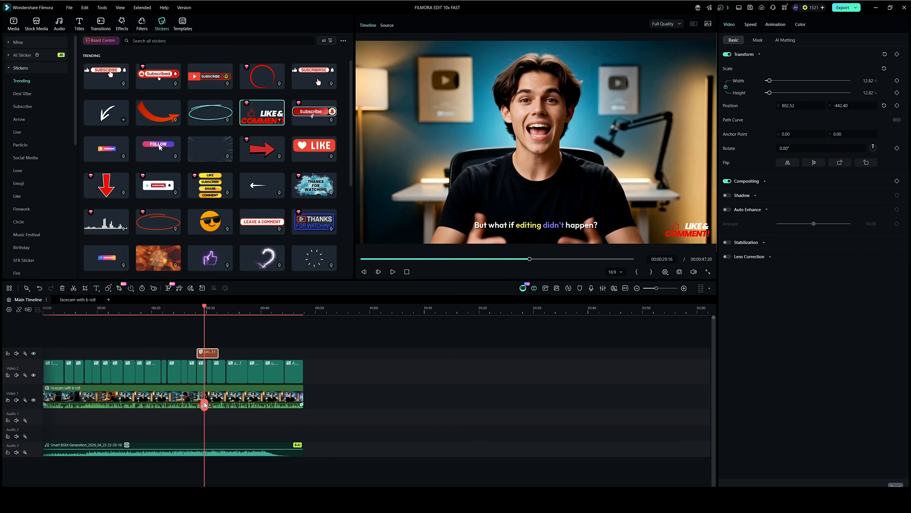
drag(204, 404, 225, 406)
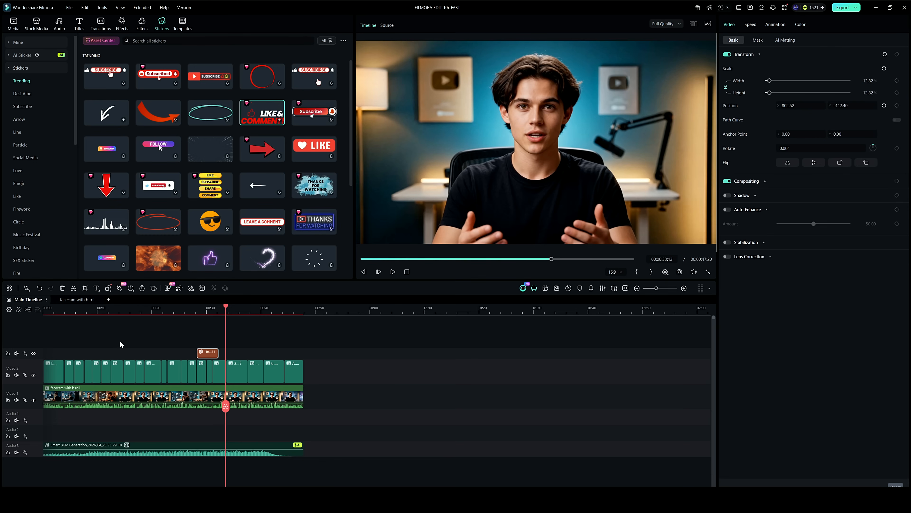
click(140, 344)
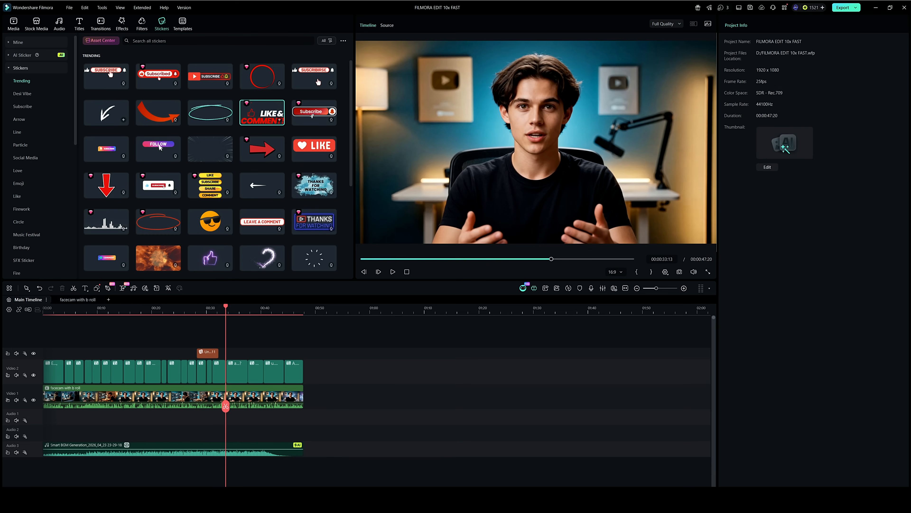